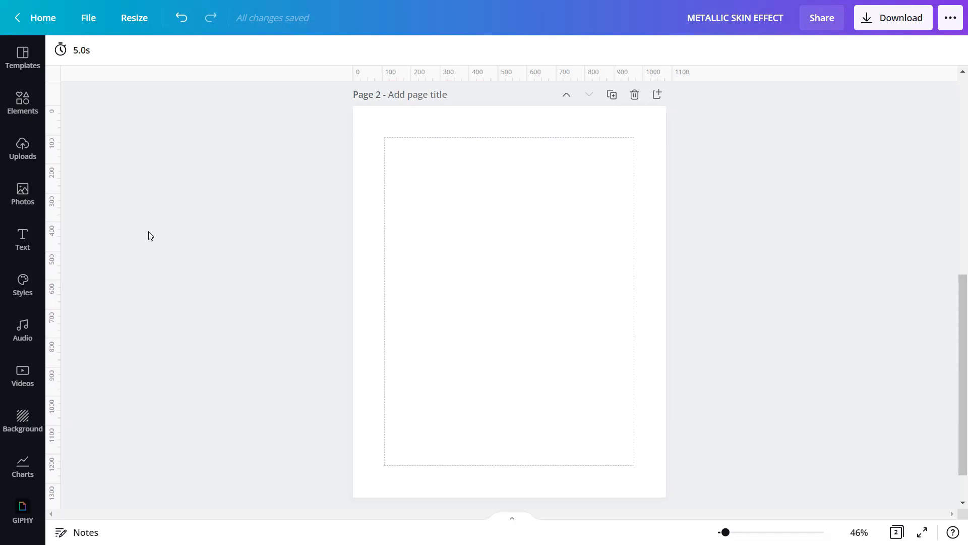
Step: Add the laughing-man photo from Uploads to page 2 and set it as the page background
click(13, 164)
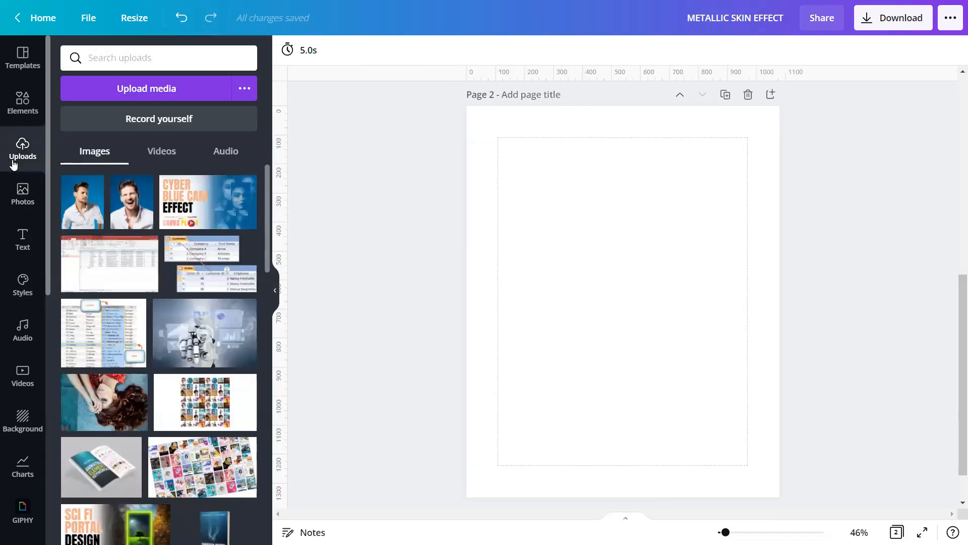
click(137, 204)
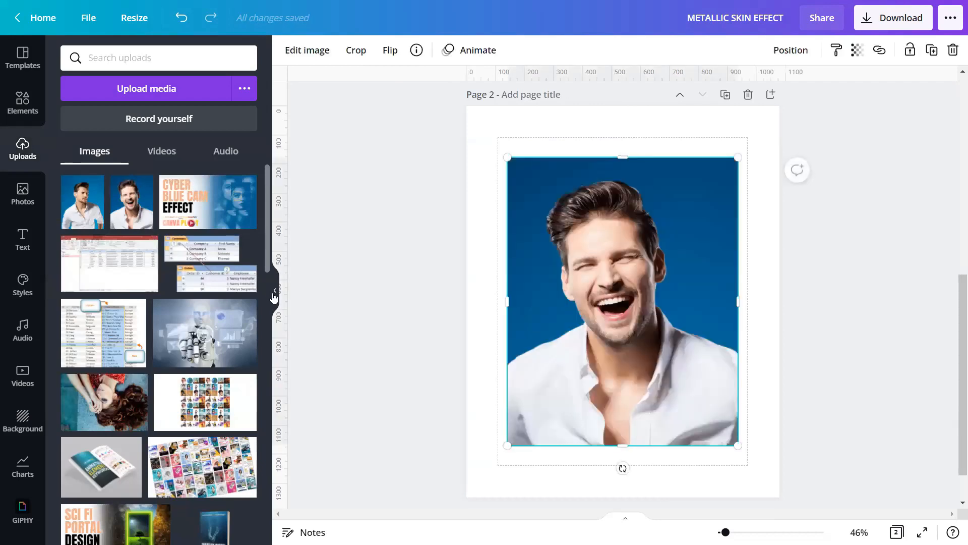
click(275, 291)
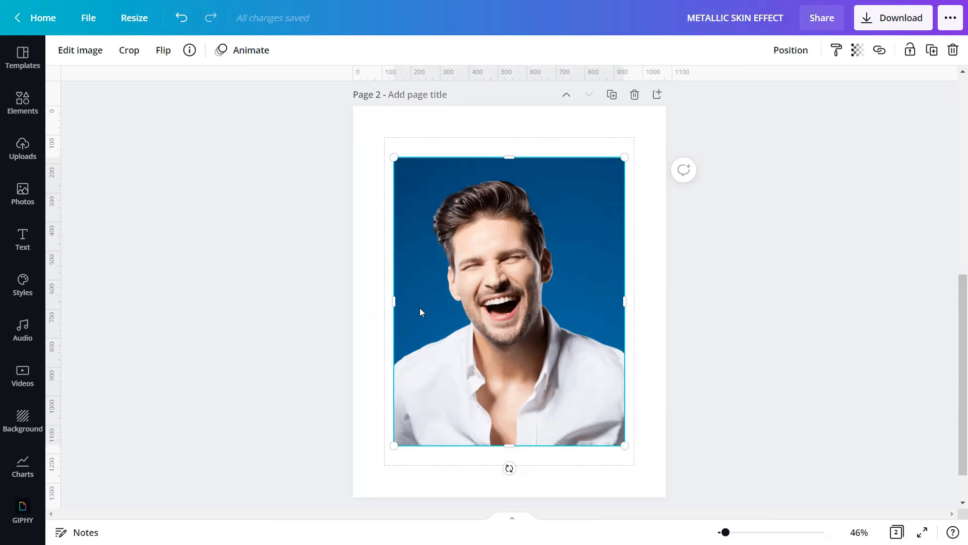
right_click(501, 318)
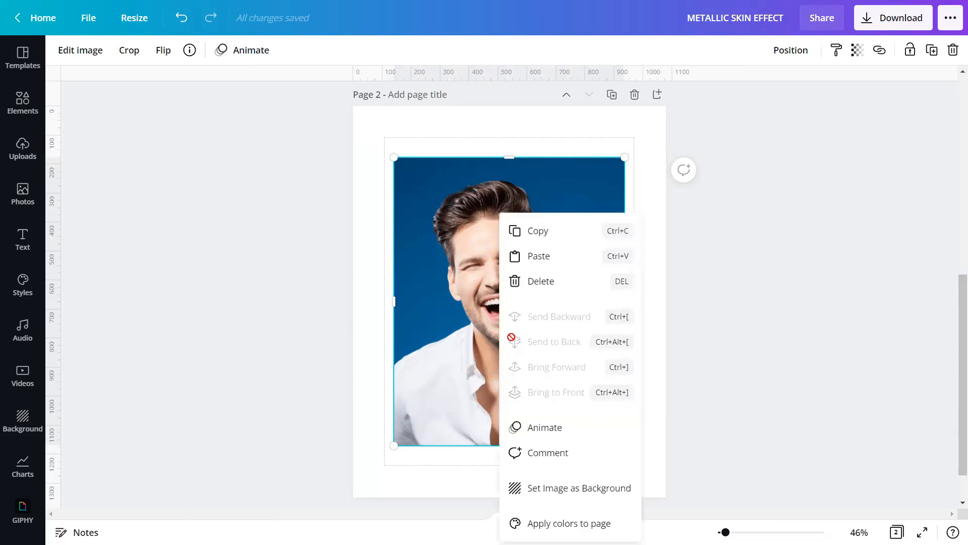
click(555, 487)
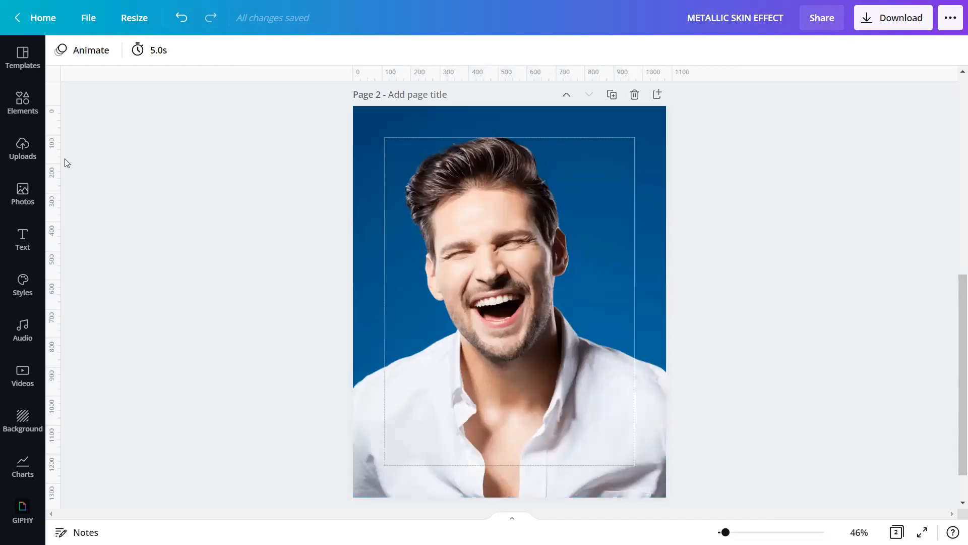
Step: Place a second copy of the laughing-man photo on top of the background
click(29, 156)
click(132, 202)
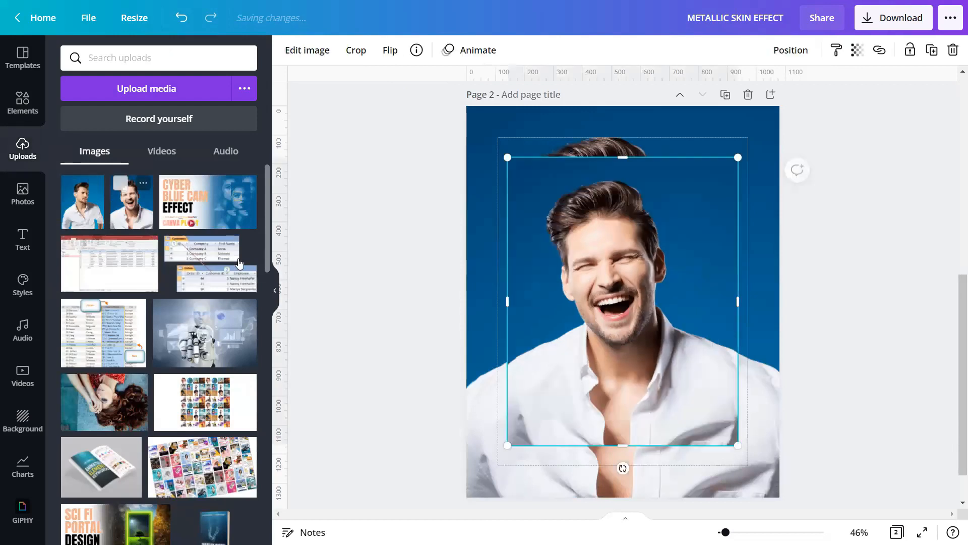
click(276, 293)
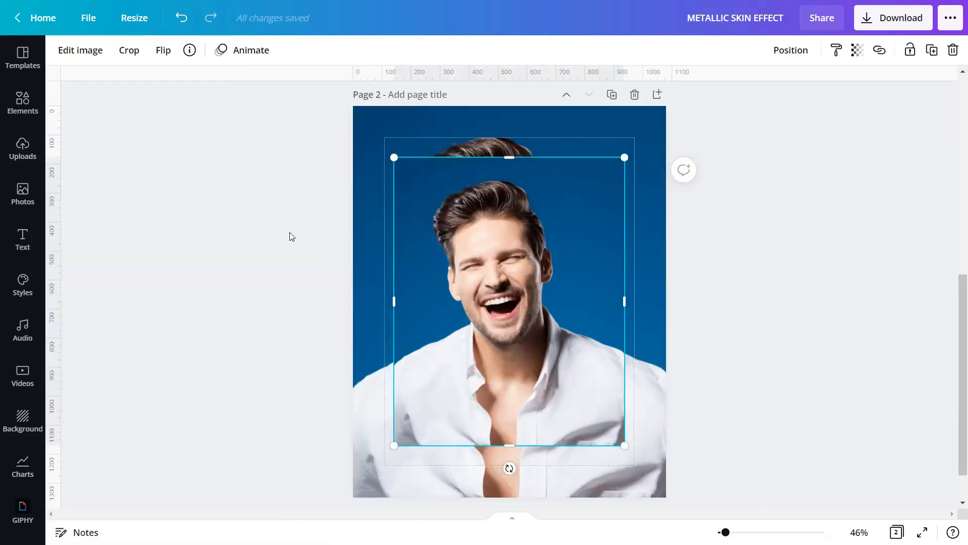
Step: Apply Background Remover to the top photo copy, leaving only the cut-out man
click(79, 54)
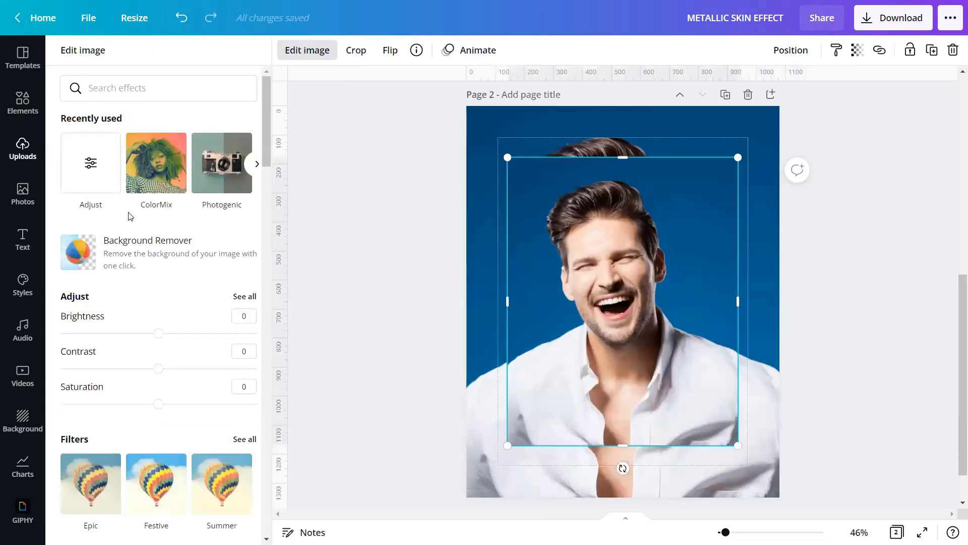
click(136, 251)
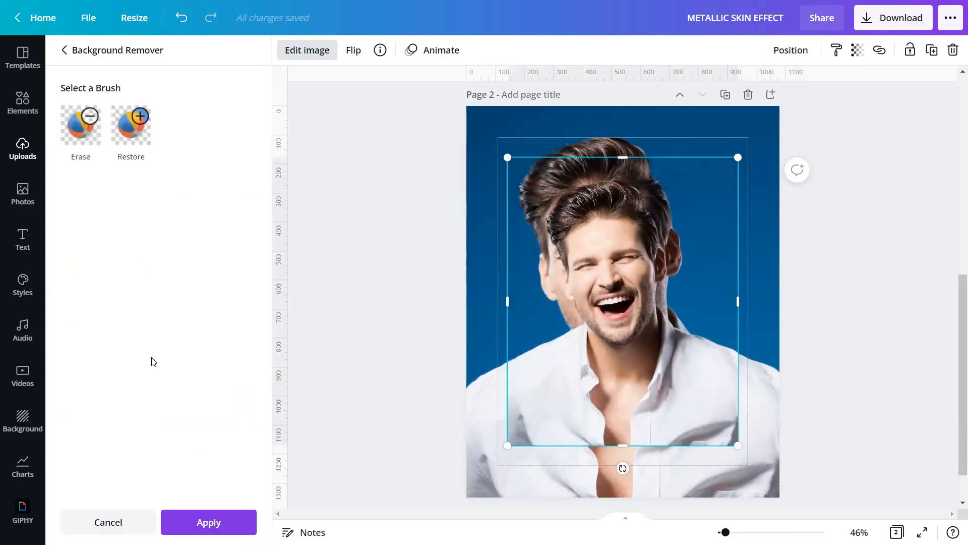
click(180, 524)
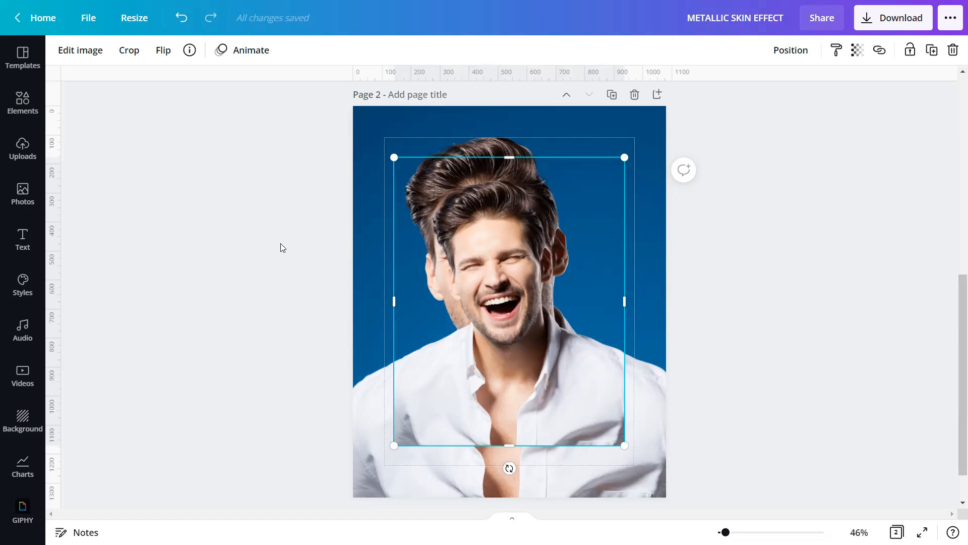
Step: Apply the Outrun filter from Photogenic's Color Pop set to the cut-out figure
click(77, 53)
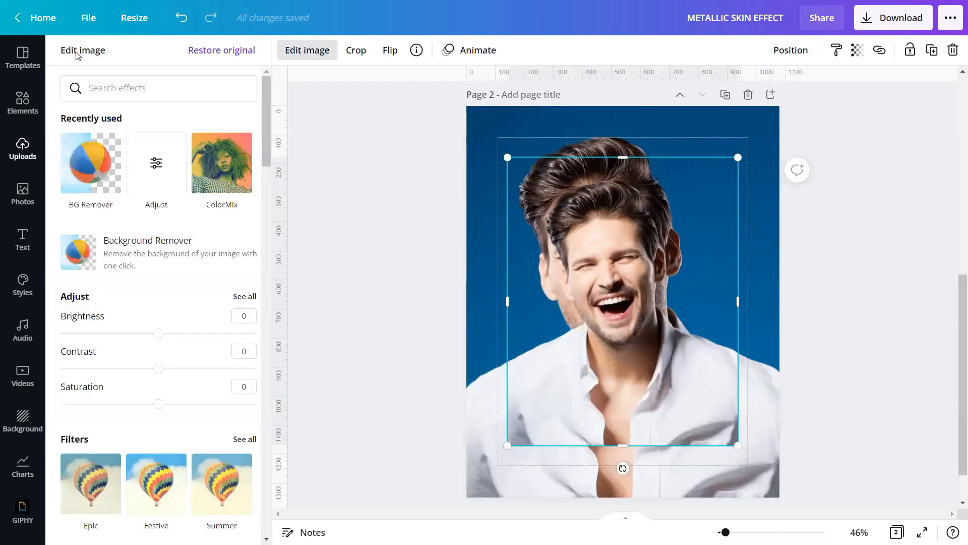
scroll(112, 242, down, 8)
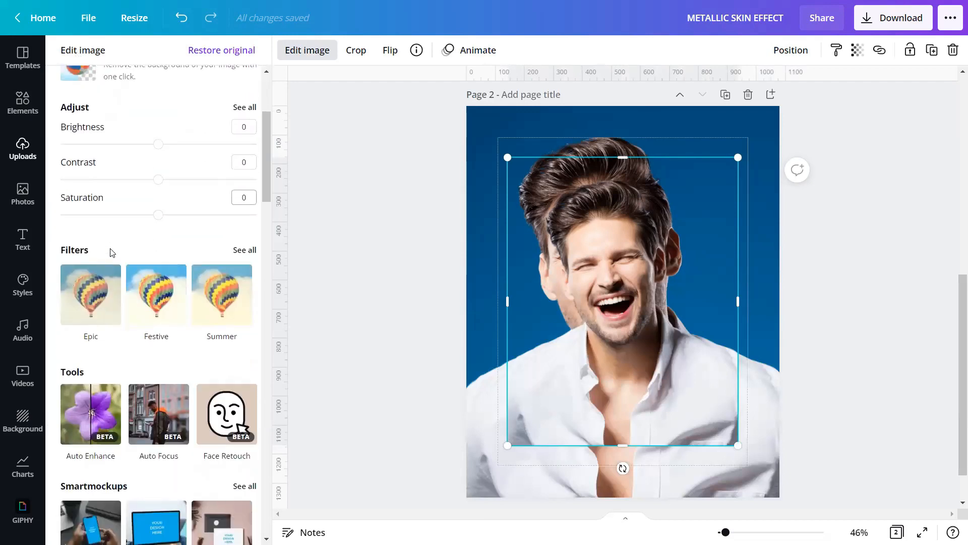
scroll(112, 252, down, 10)
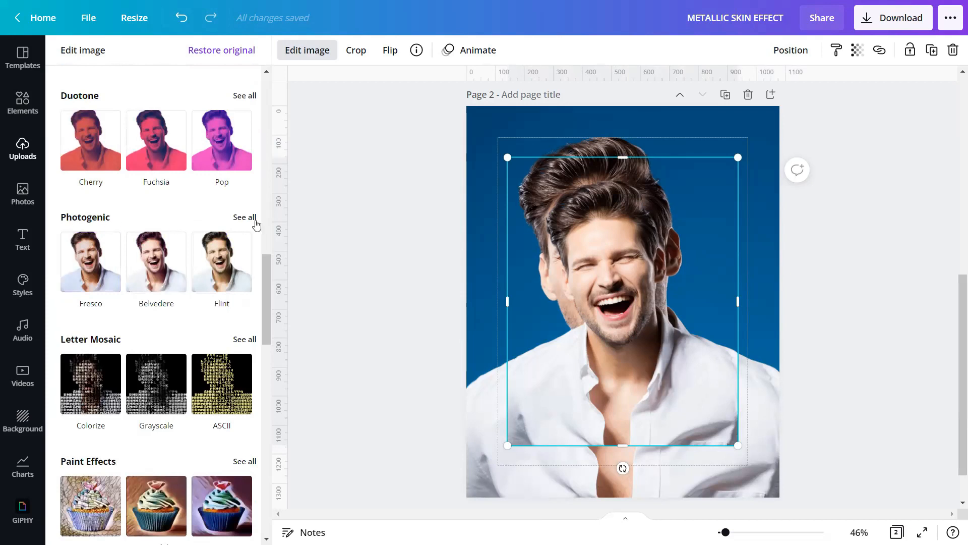
click(245, 217)
scroll(107, 255, down, 8)
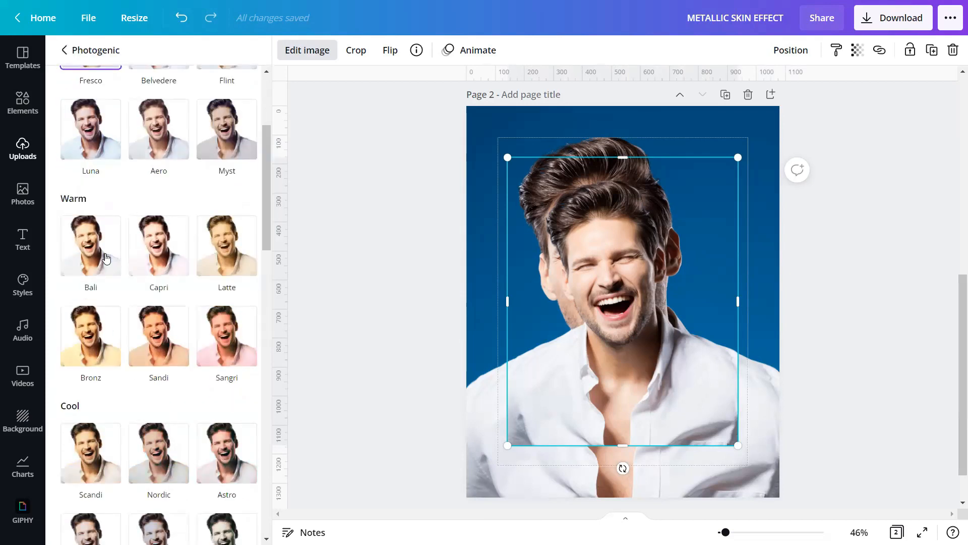
scroll(105, 259, down, 12)
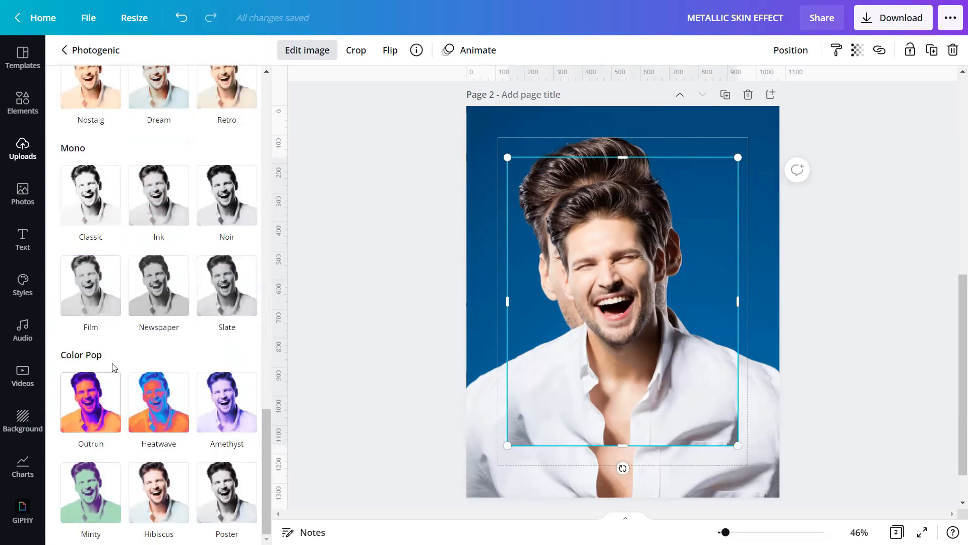
click(91, 398)
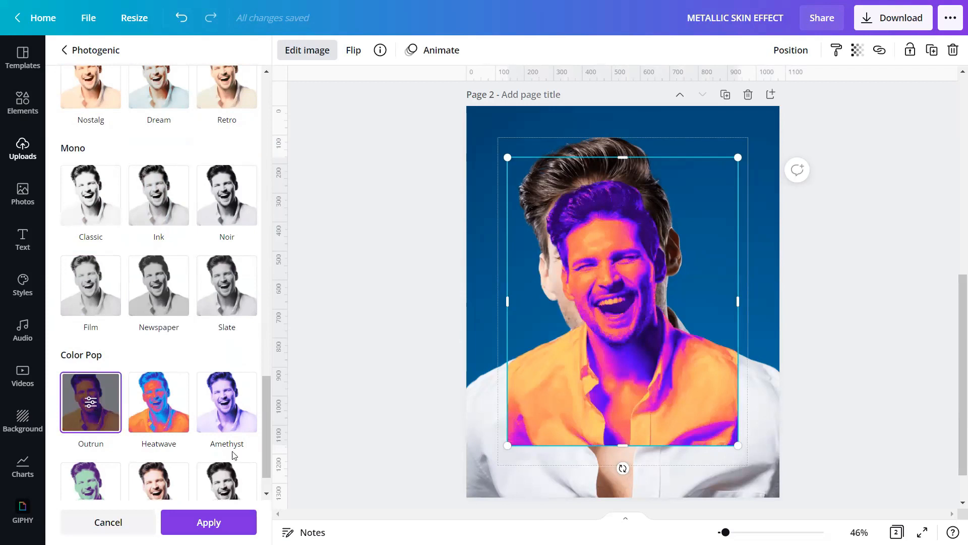
click(212, 519)
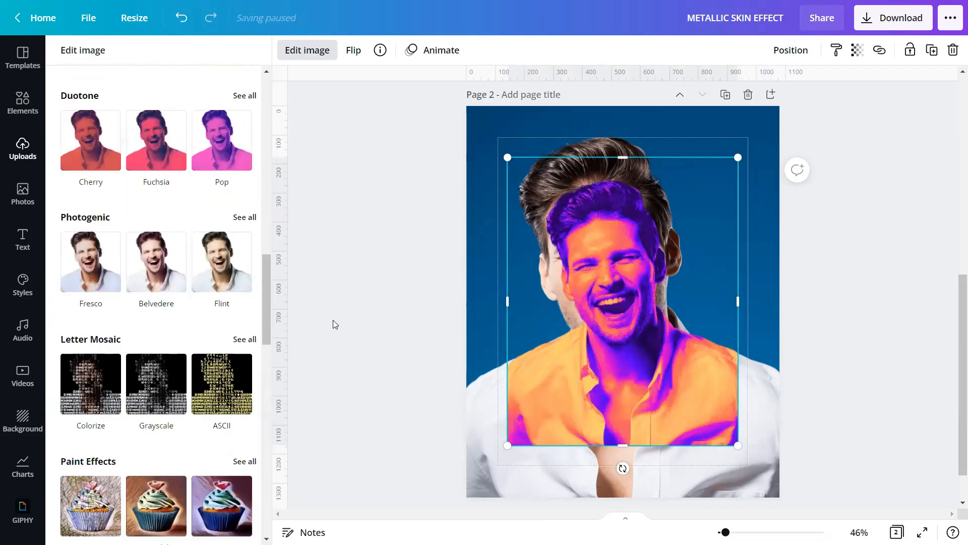
click(333, 320)
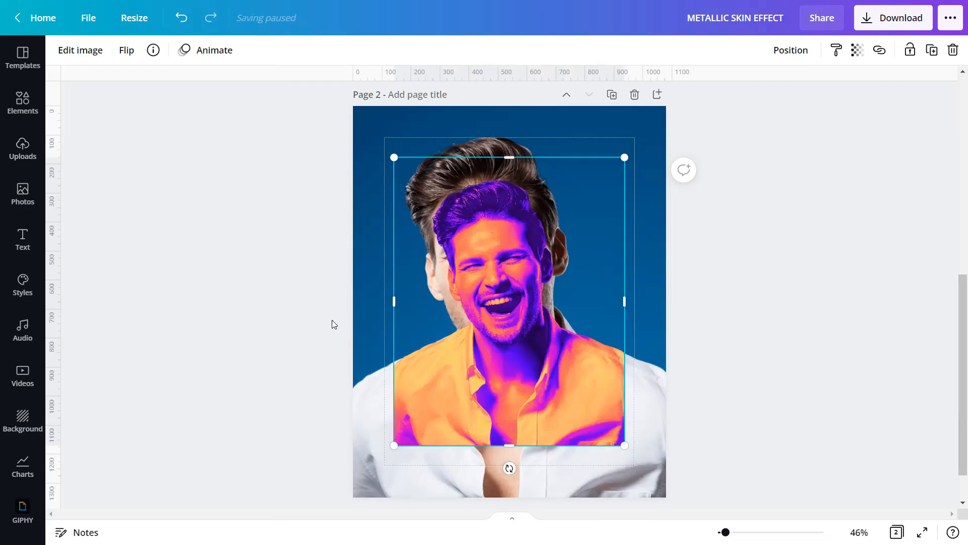
Step: Apply the Glow ColorMix preset to the cut-out figure
click(80, 50)
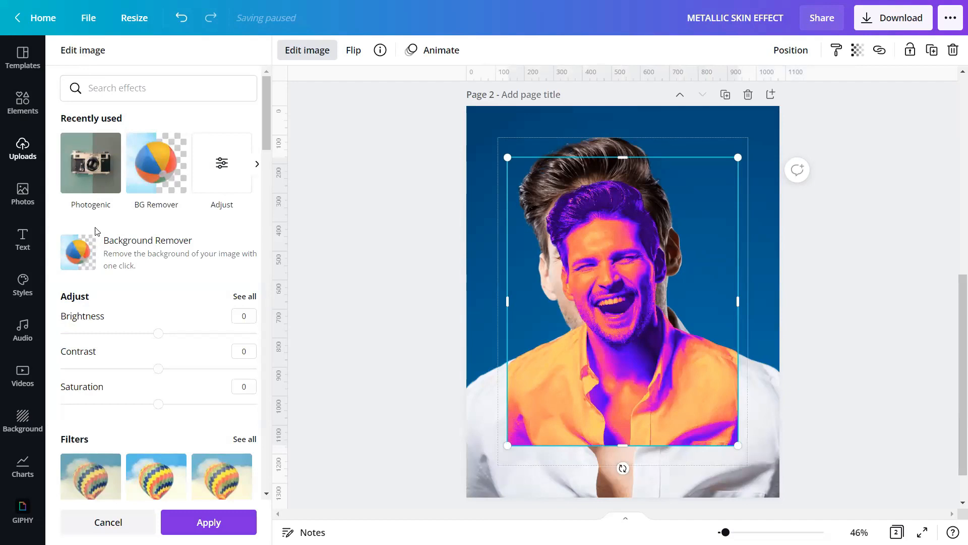
scroll(98, 259, down, 15)
scroll(101, 261, down, 10)
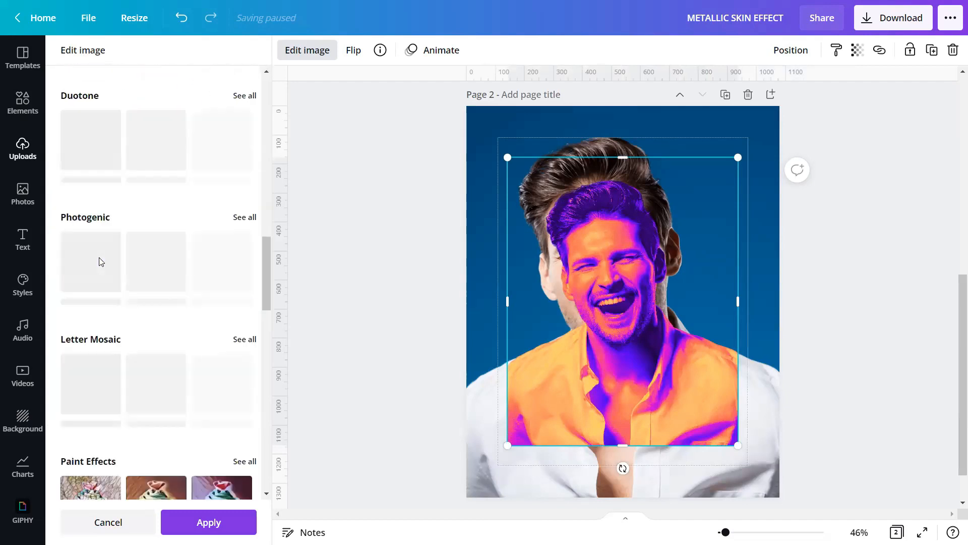
scroll(102, 261, down, 3)
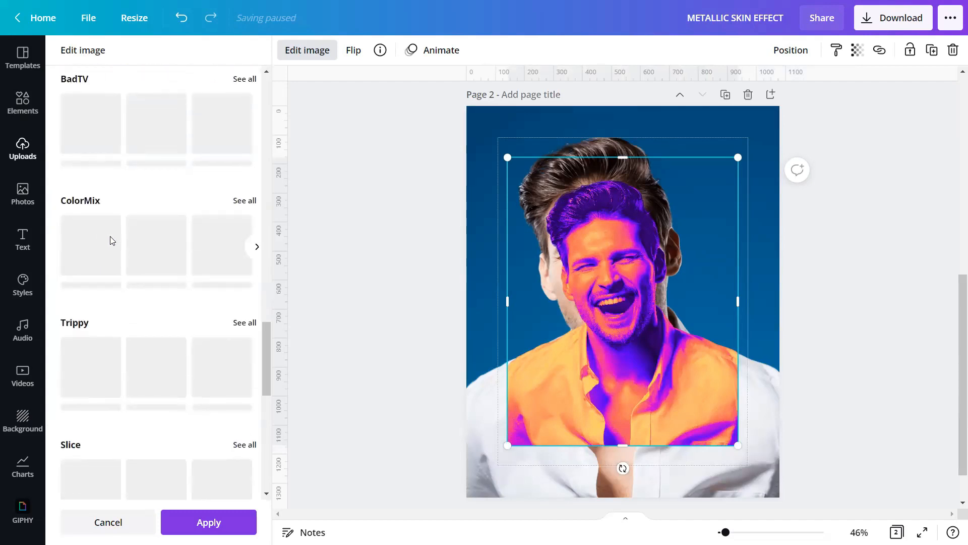
click(249, 202)
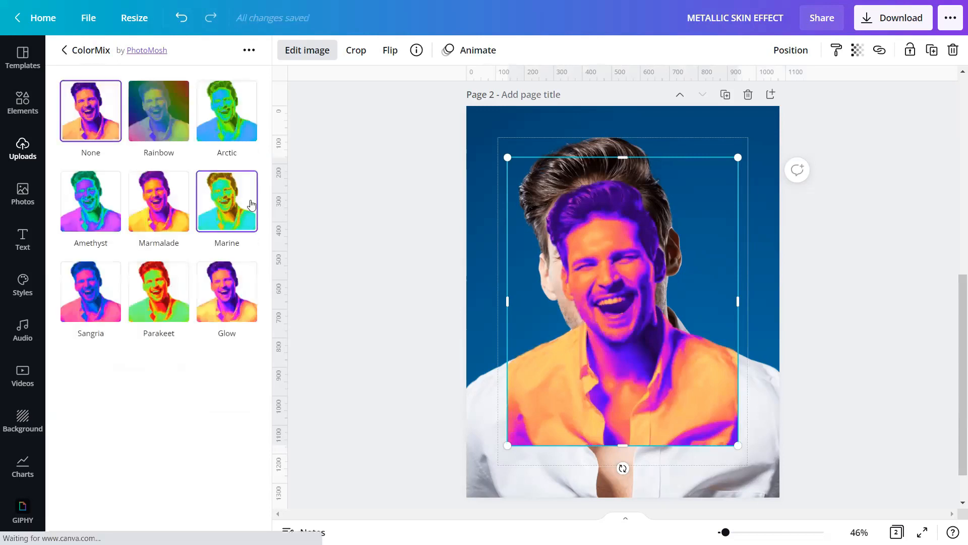
click(217, 315)
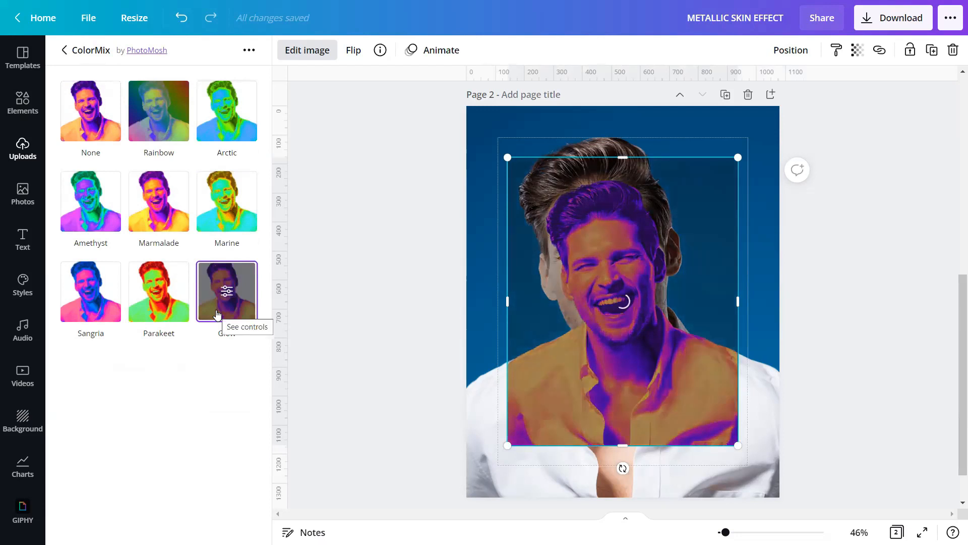
Step: Set the Glow effect to Strength 2 and Cut off 0.40, and apply it
click(224, 295)
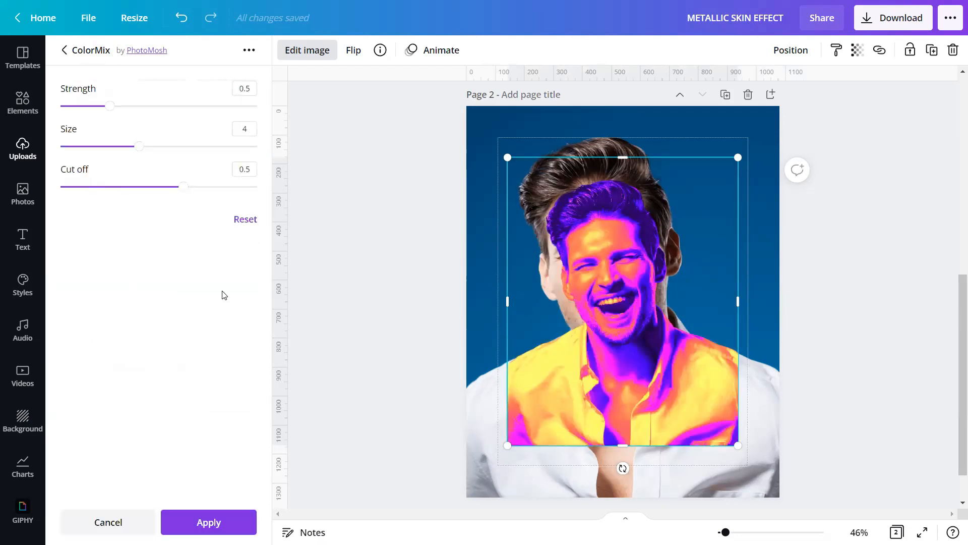
click(254, 91)
text(2)
click(252, 130)
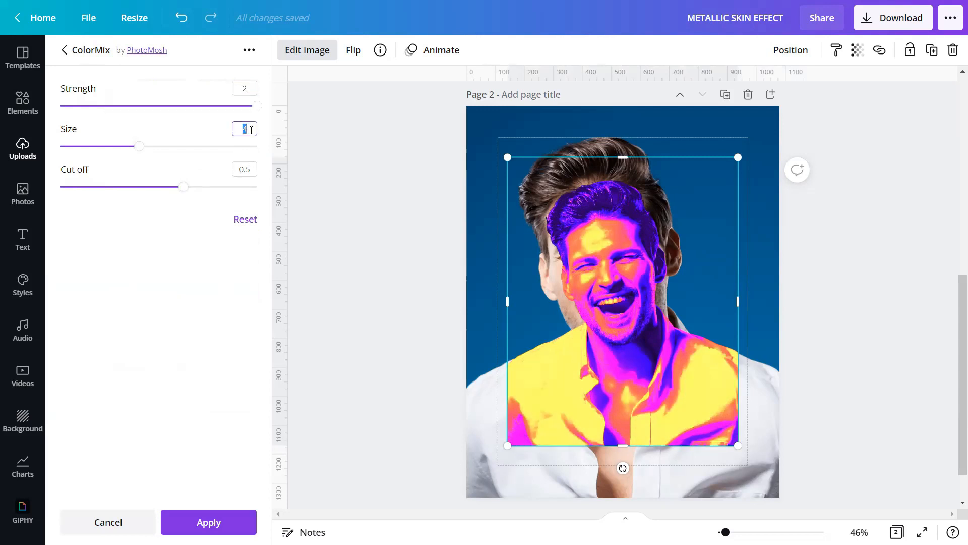
click(253, 169)
text(0.40)
click(218, 524)
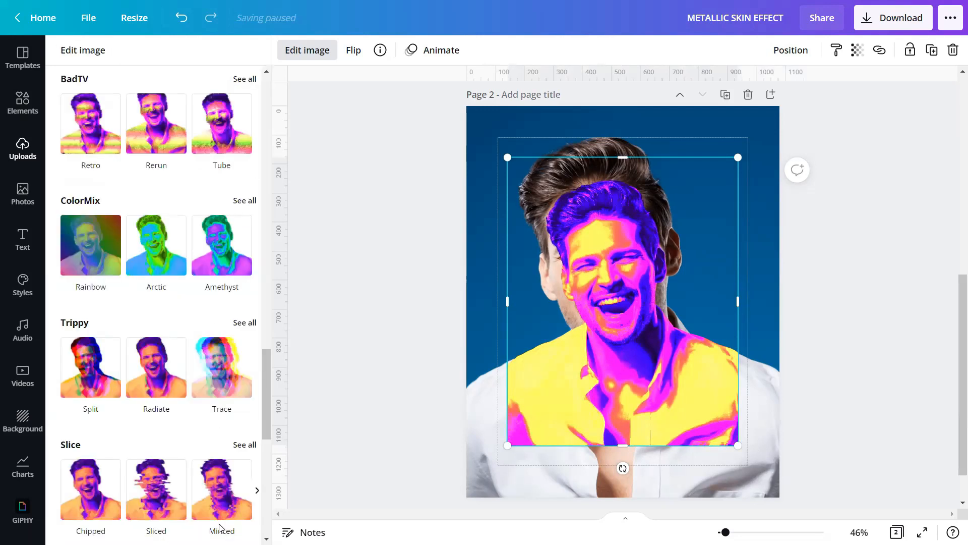
click(326, 302)
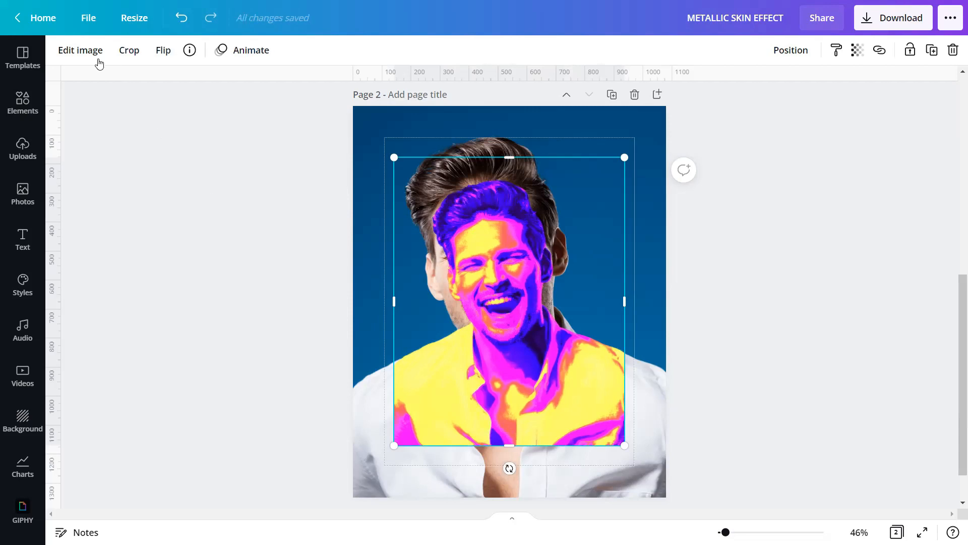
Step: Set the figure's saturation to -100, tint to 40 and blur to -15
click(80, 50)
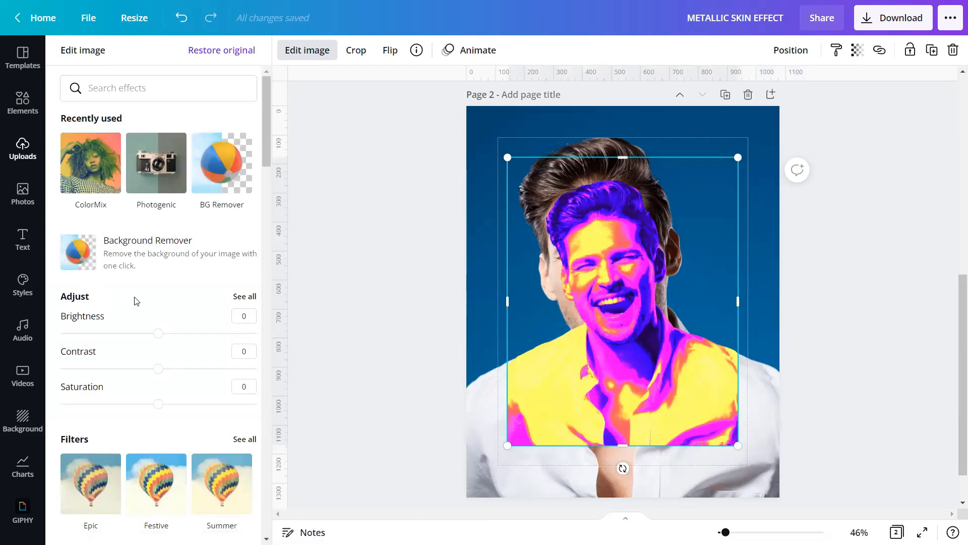
click(241, 302)
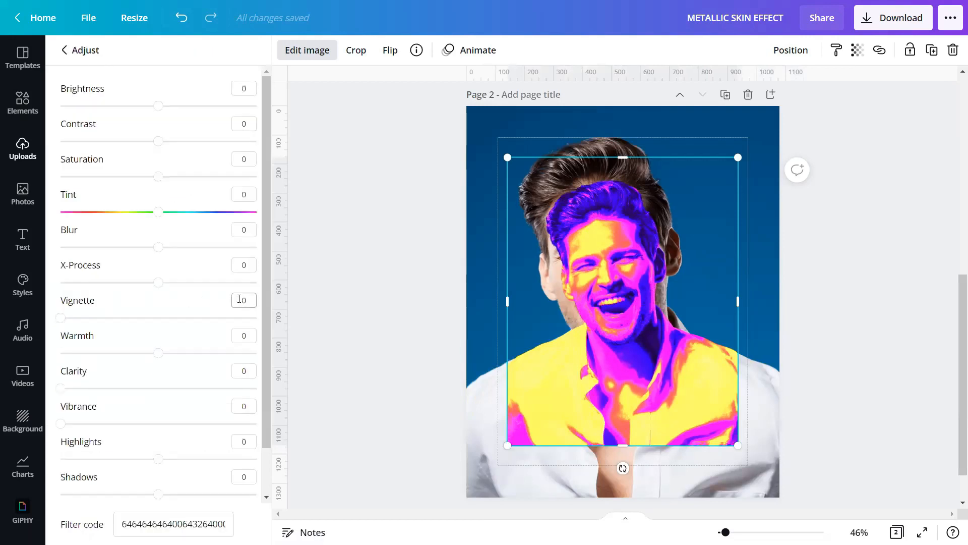
click(245, 161)
text(-100)
click(250, 196)
text(40)
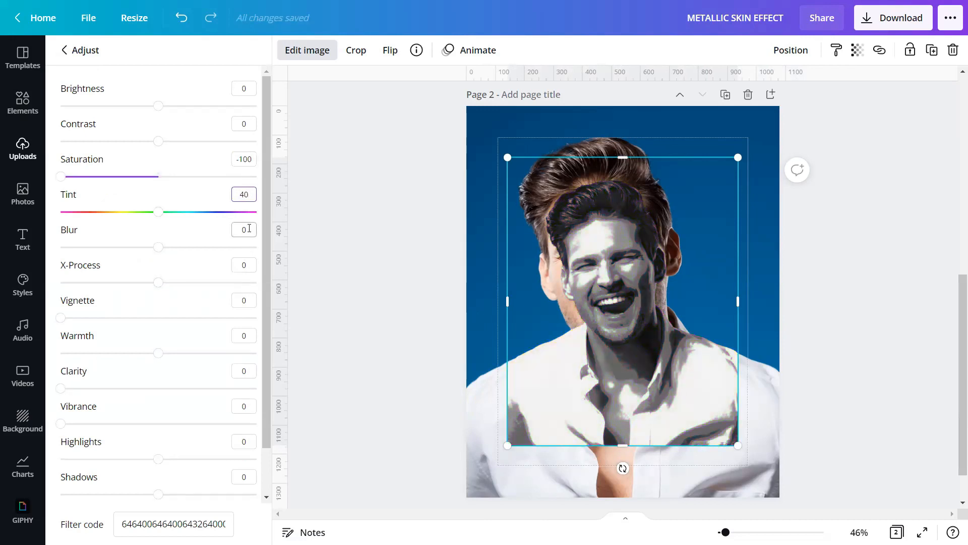
click(249, 229)
text(-15)
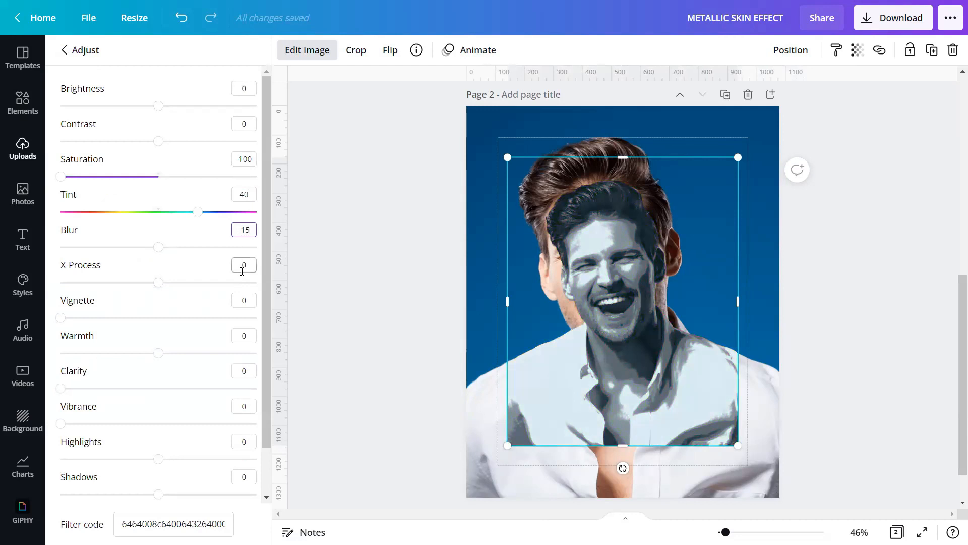
Step: Set warmth to 100, highlights to 100 and shadows to -100
click(250, 333)
text(10)
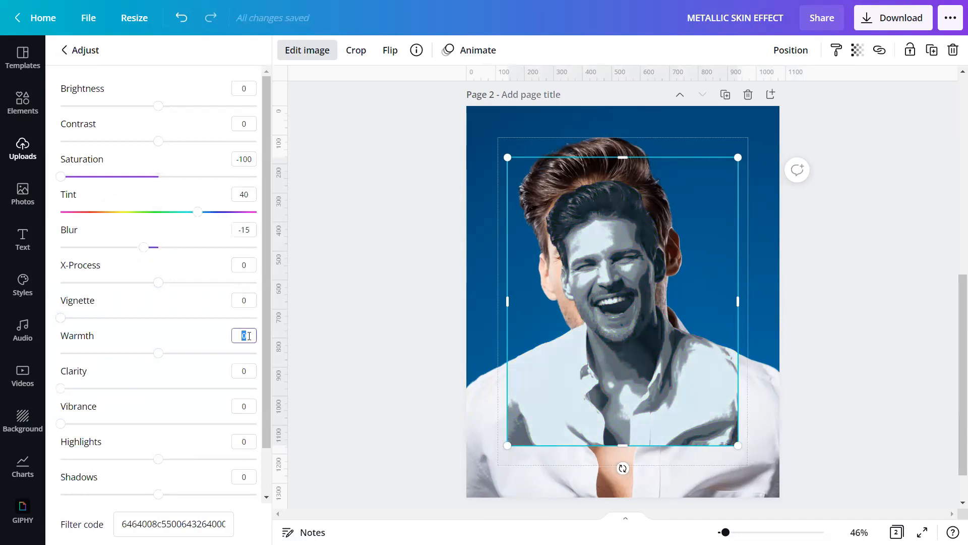
text(0)
click(249, 440)
text(100)
click(250, 474)
text(-100)
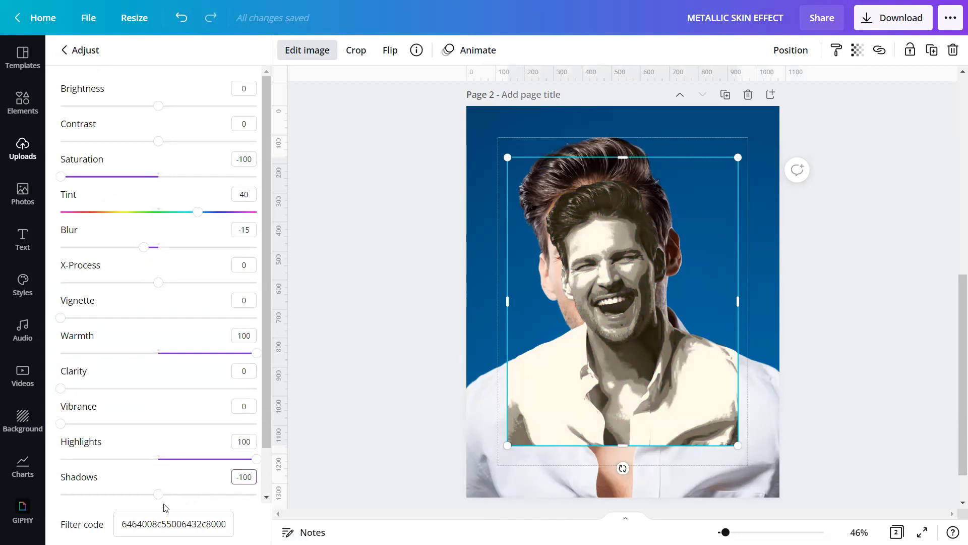
key(Return)
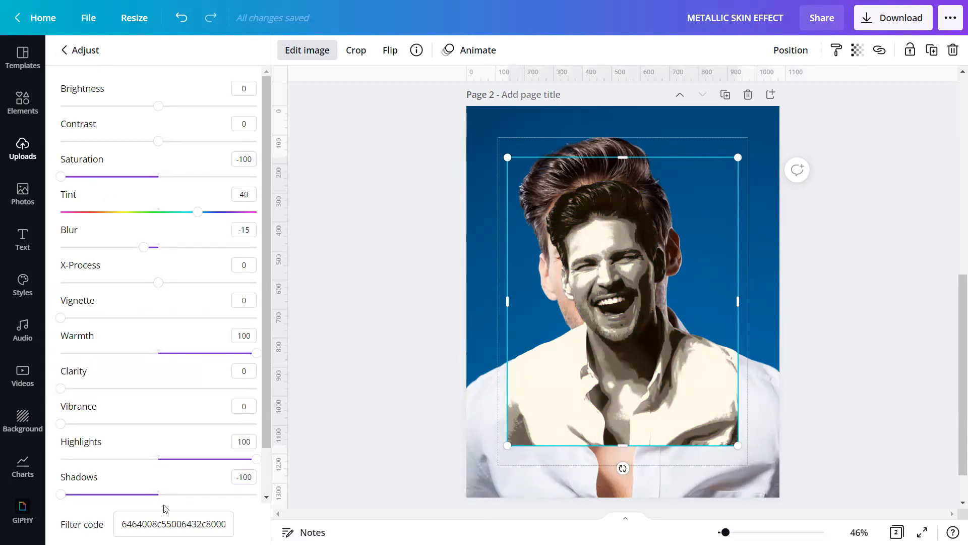
Step: Set the cut-out figure's transparency to 80
click(344, 357)
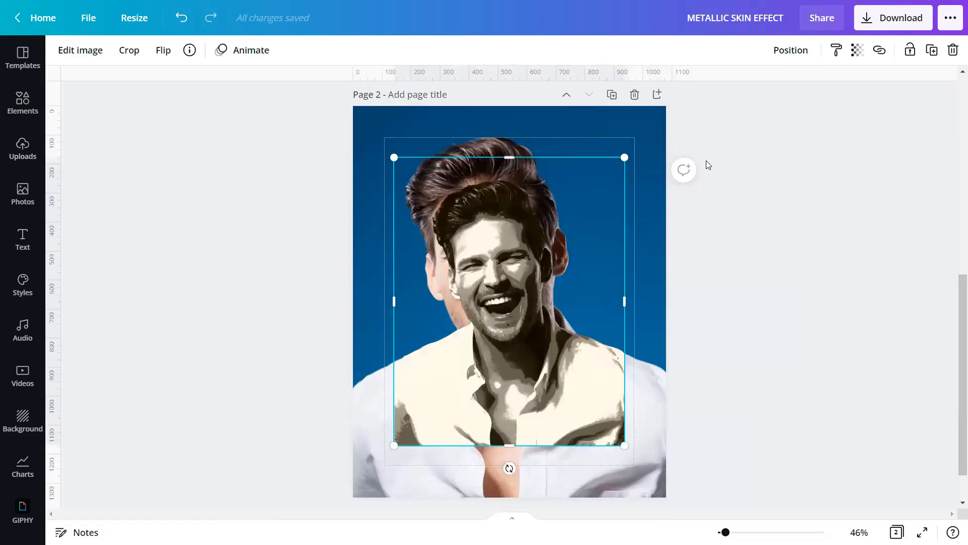
click(857, 50)
double_click(848, 89)
key(BackSpace)
text(80)
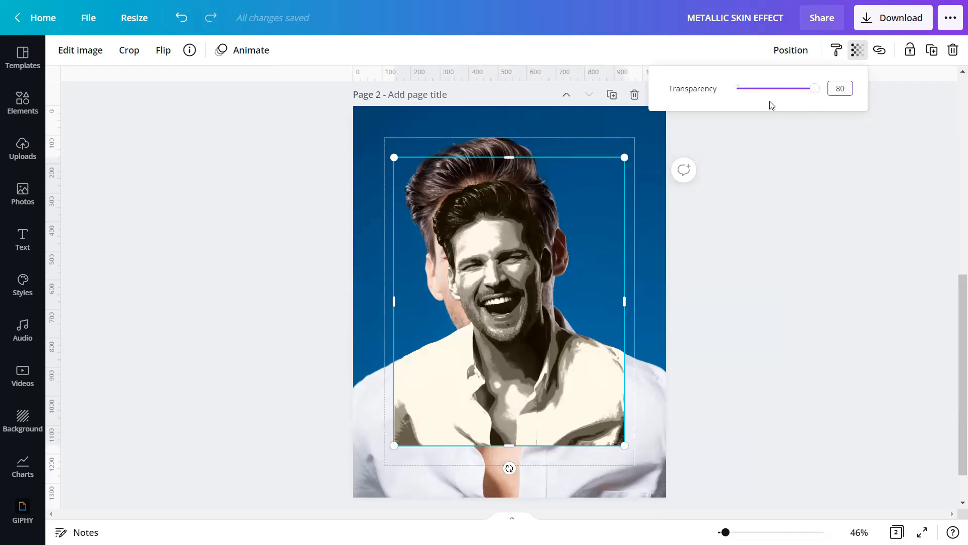
key(Return)
click(726, 317)
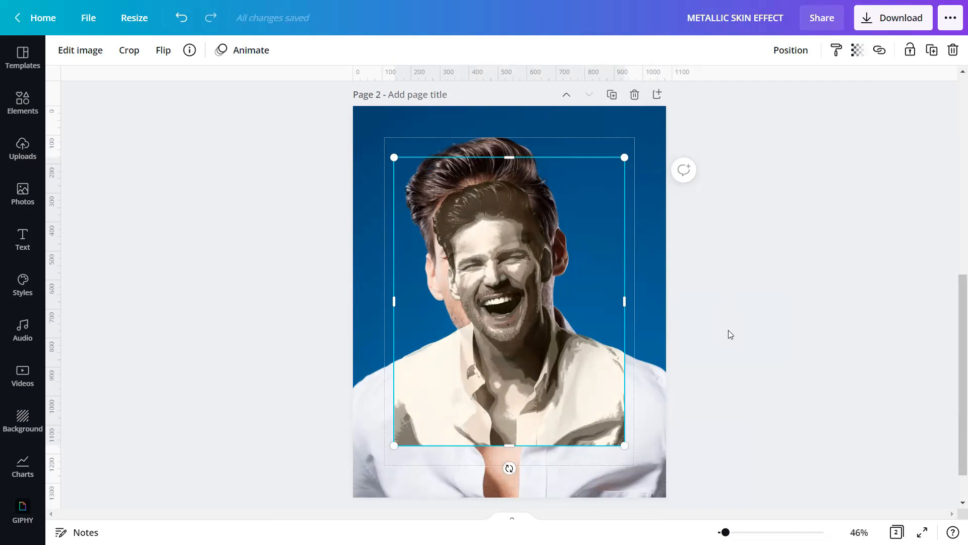
Step: Align the figure to the page's top-left and enlarge it to about 1080×1350
click(779, 50)
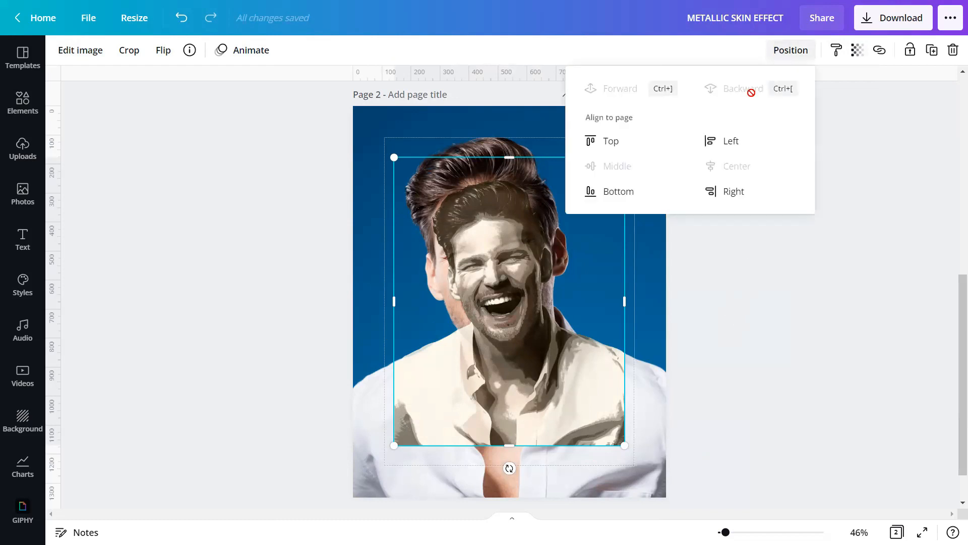
click(610, 141)
click(733, 142)
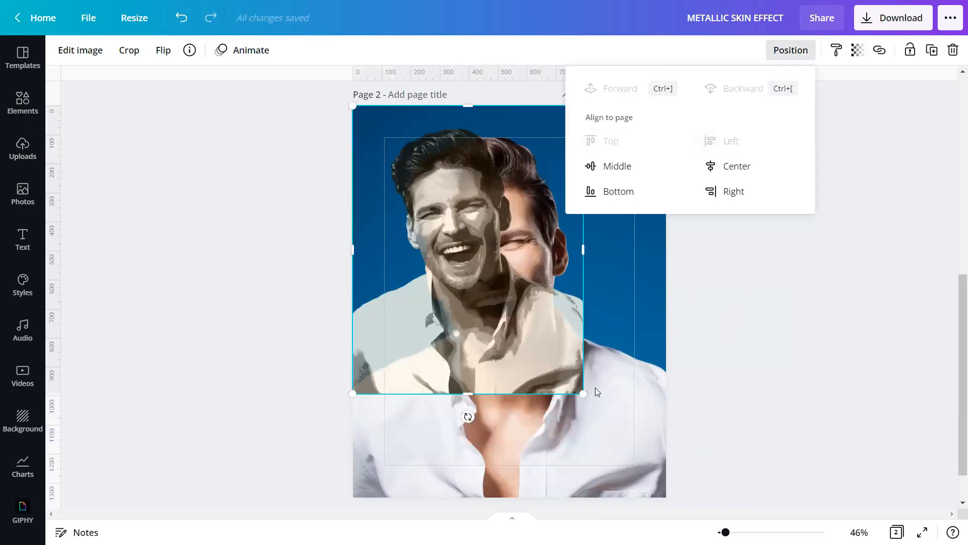
drag(586, 393, 661, 501)
Step: Lock the cut-out figure completely against edits
scroll(653, 466, down, 1)
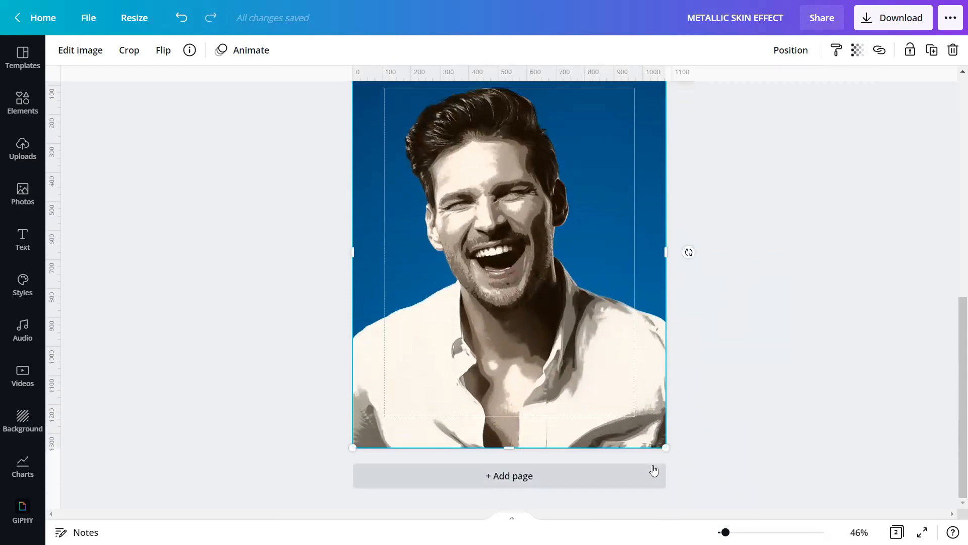
click(910, 51)
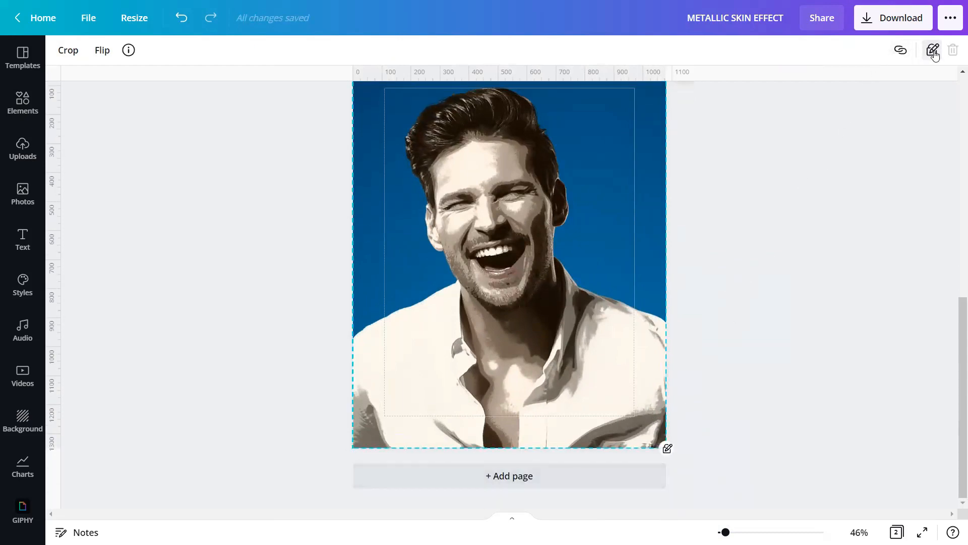
click(932, 51)
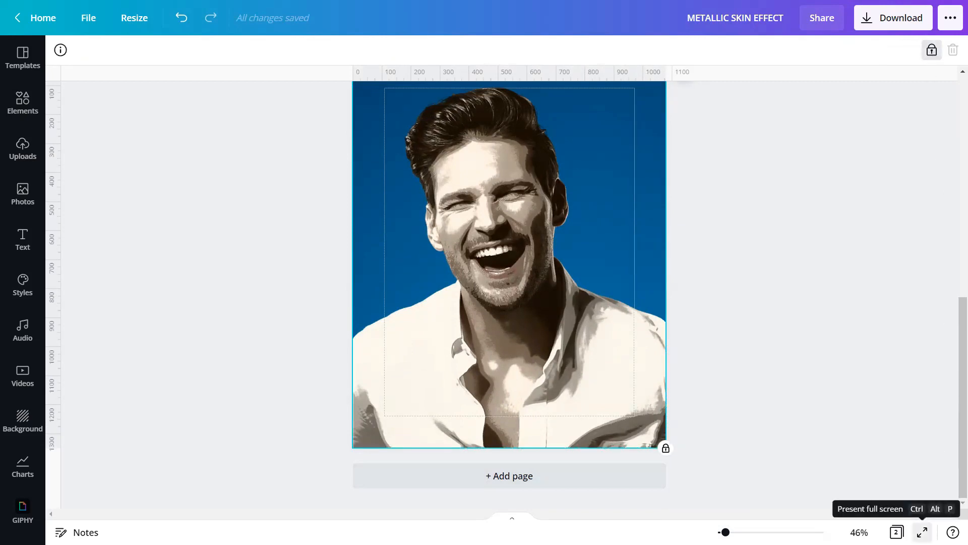
click(922, 532)
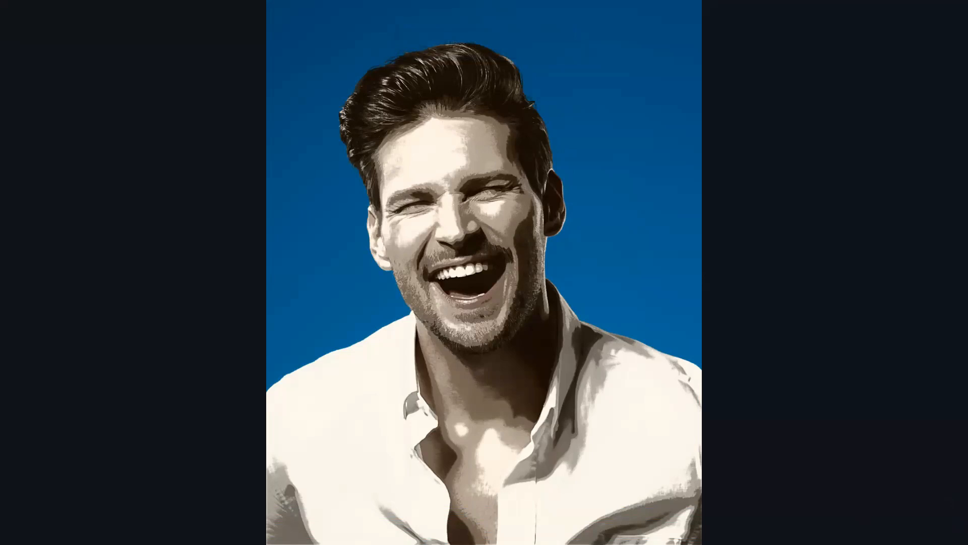
key(Escape)
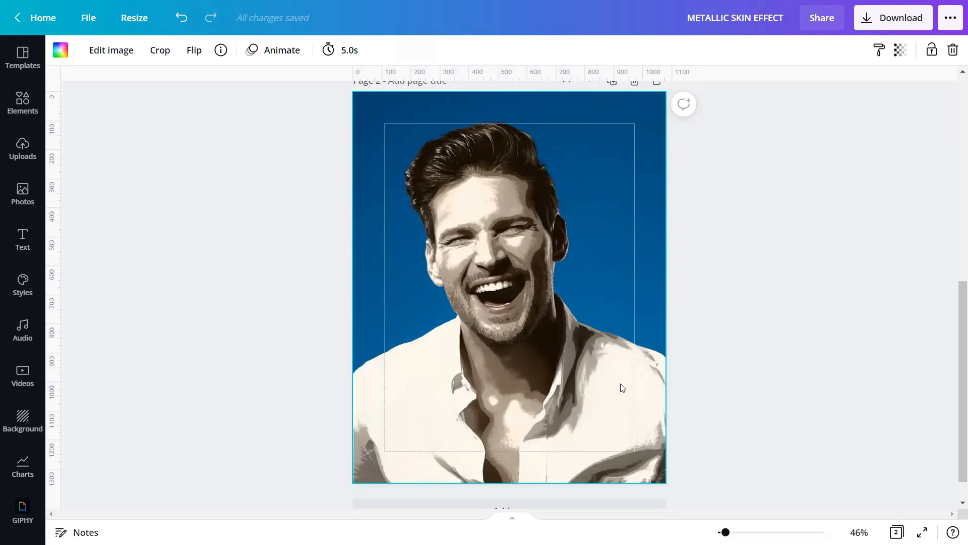
Step: Add page 3 and place the uploaded man-on-blue portrait on it
scroll(614, 389, down, 1)
click(523, 478)
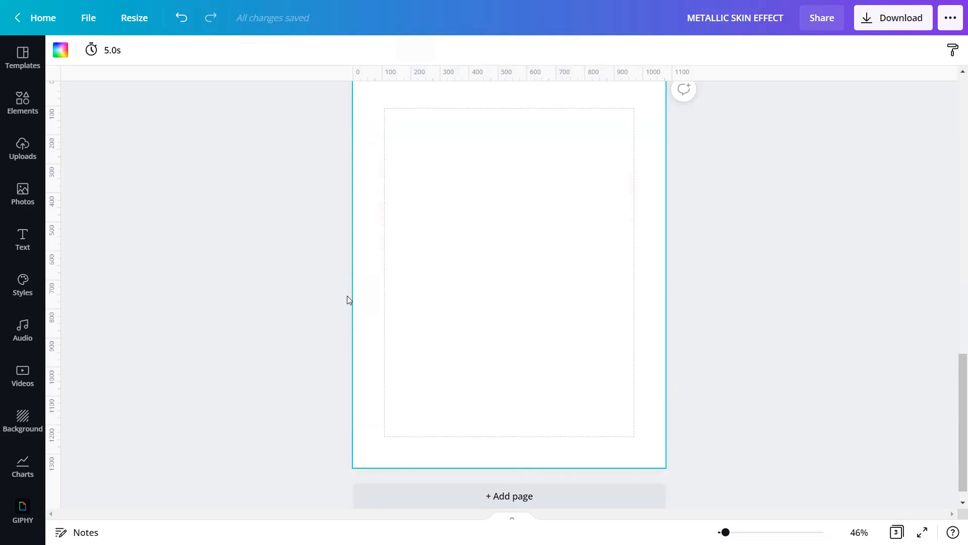
click(28, 151)
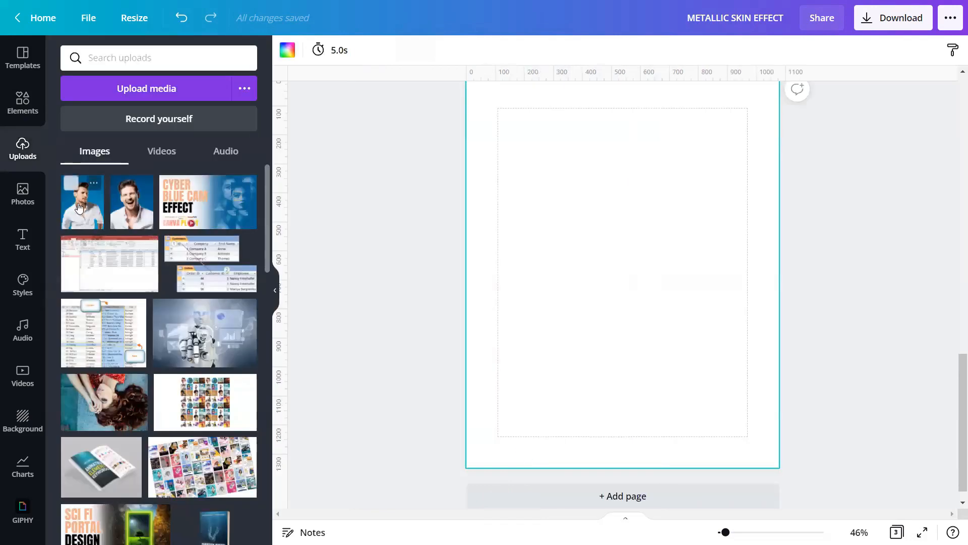
click(73, 185)
click(276, 293)
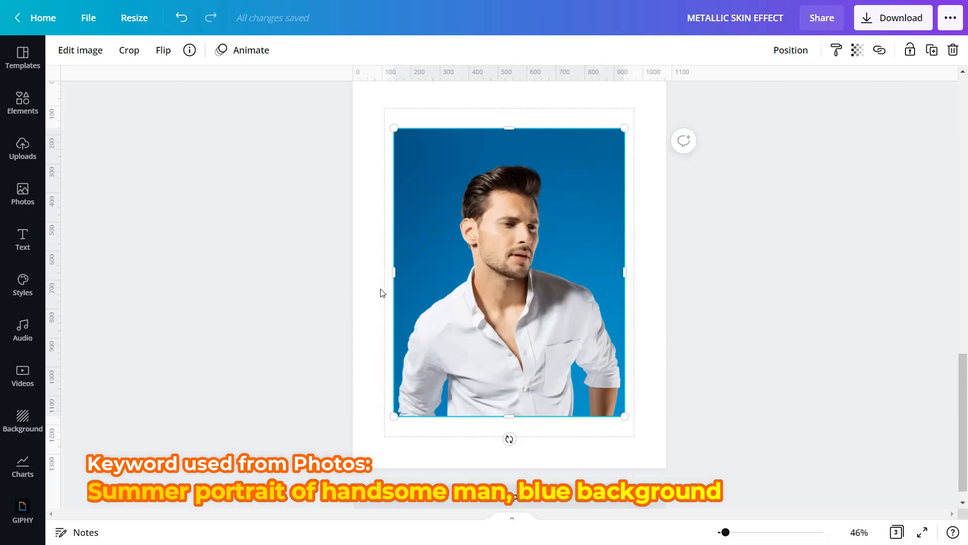
Step: Set the man-on-blue photo as page 3's background and add a second copy on top
right_click(509, 295)
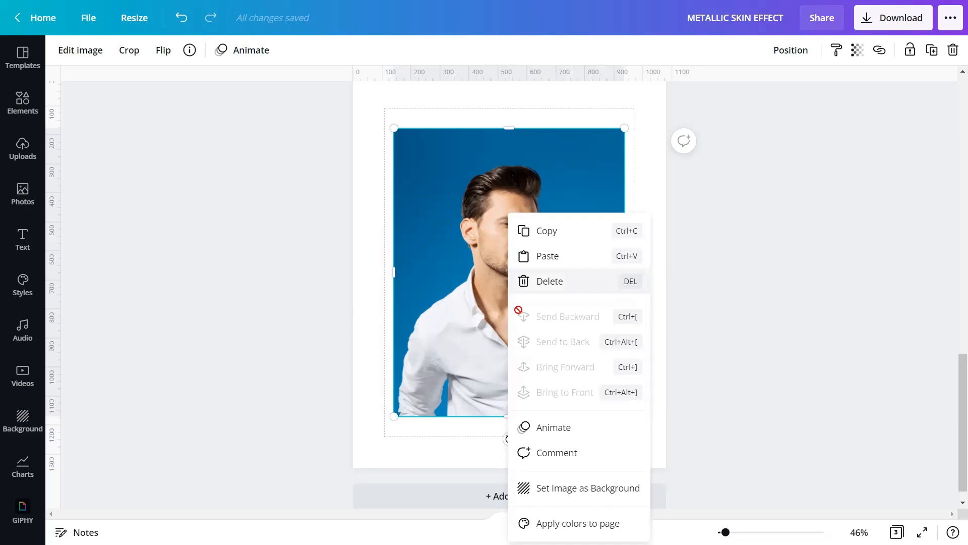
click(576, 489)
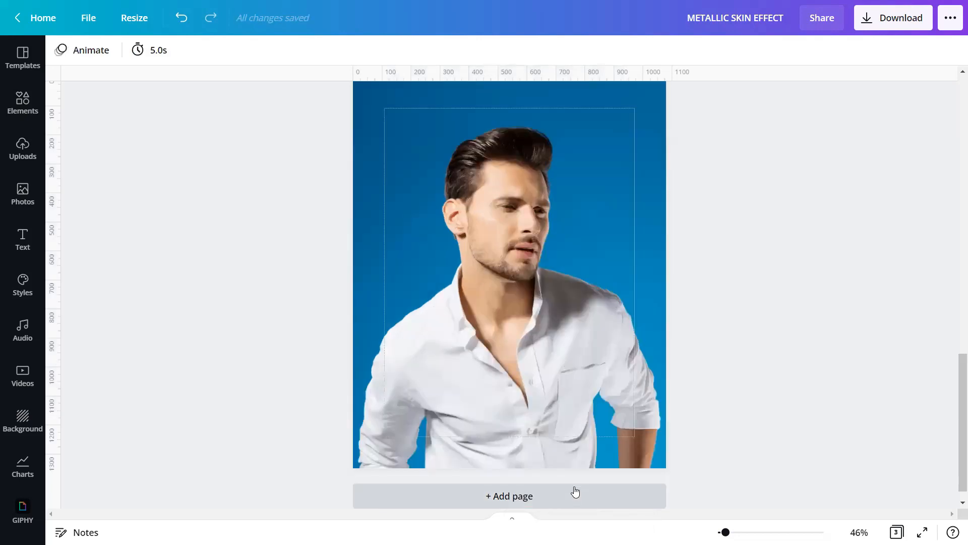
click(23, 152)
click(76, 196)
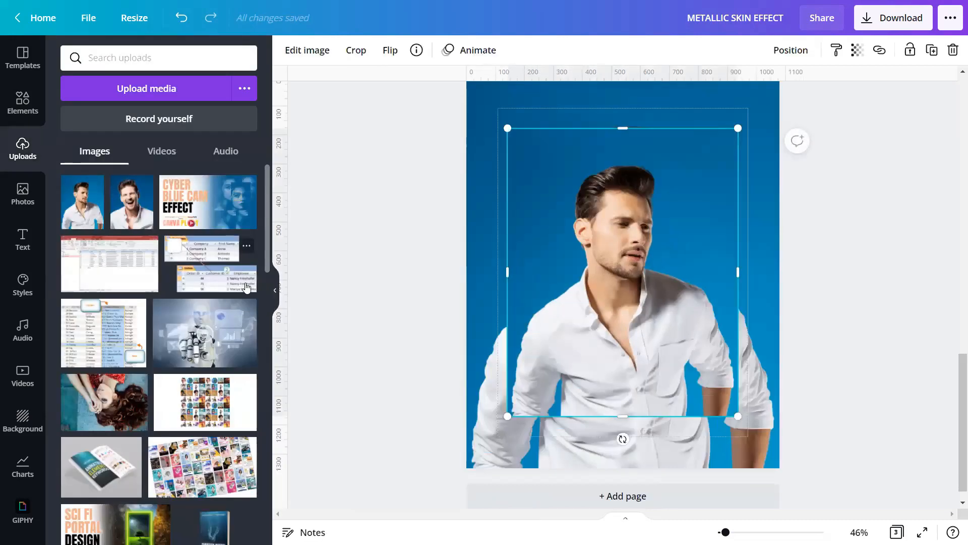
click(275, 290)
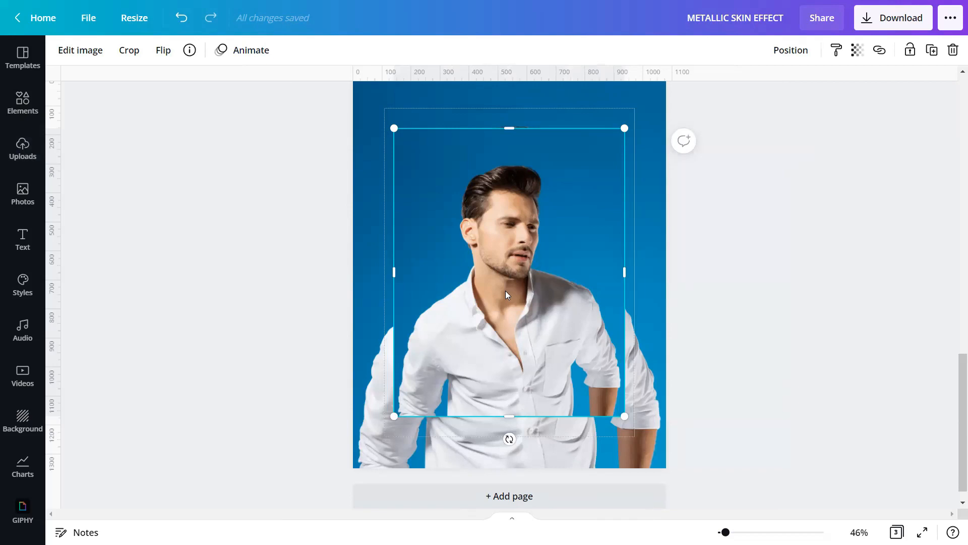
click(71, 58)
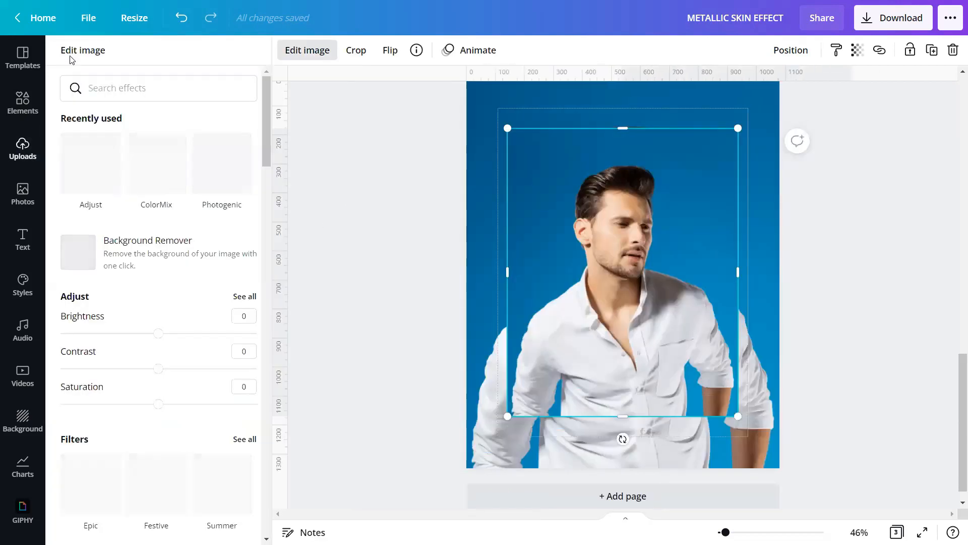
Step: Remove the background from the copied portrait and set the Erase brush size to 99
click(129, 256)
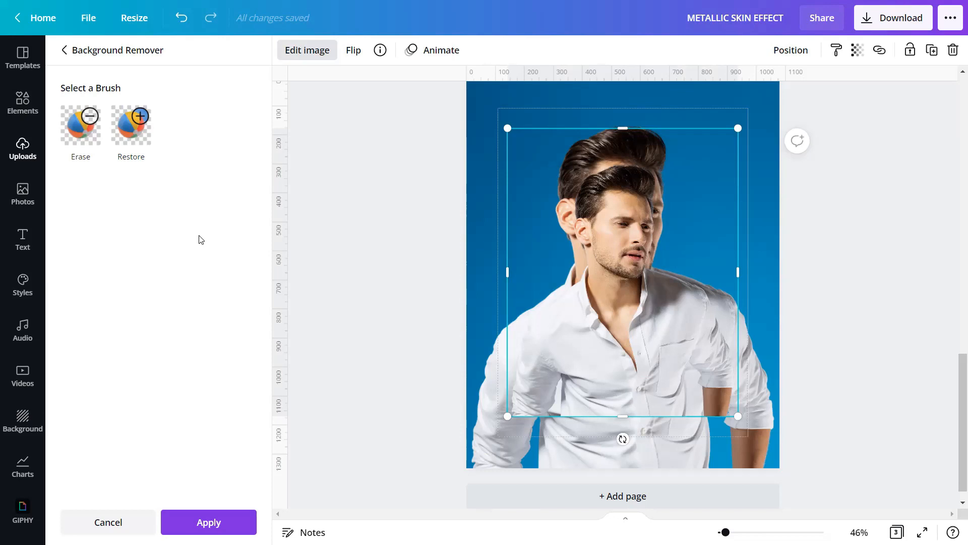
click(76, 133)
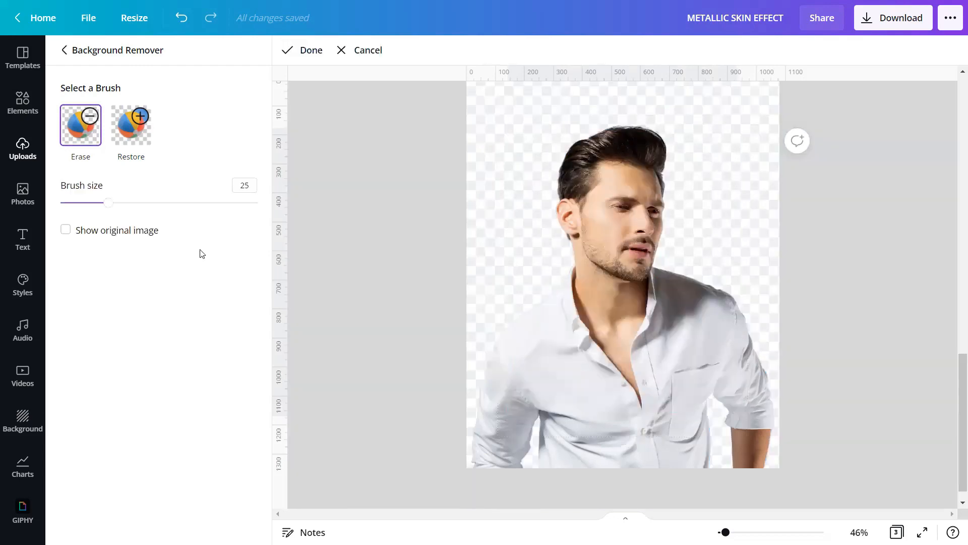
drag(114, 204, 271, 209)
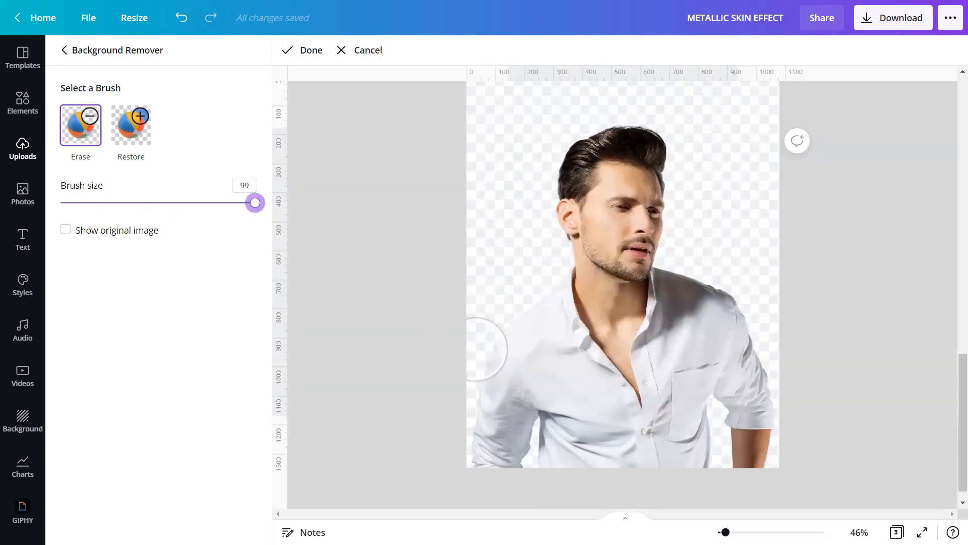
Step: Erase the white shirt and sleeves, leaving only the man's head and neck
scroll(637, 396, down, 1)
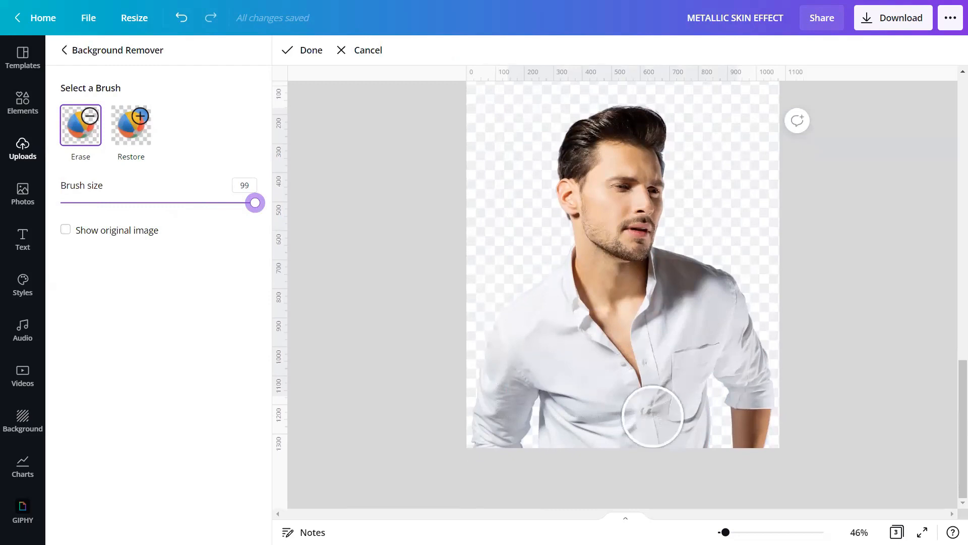
click(687, 264)
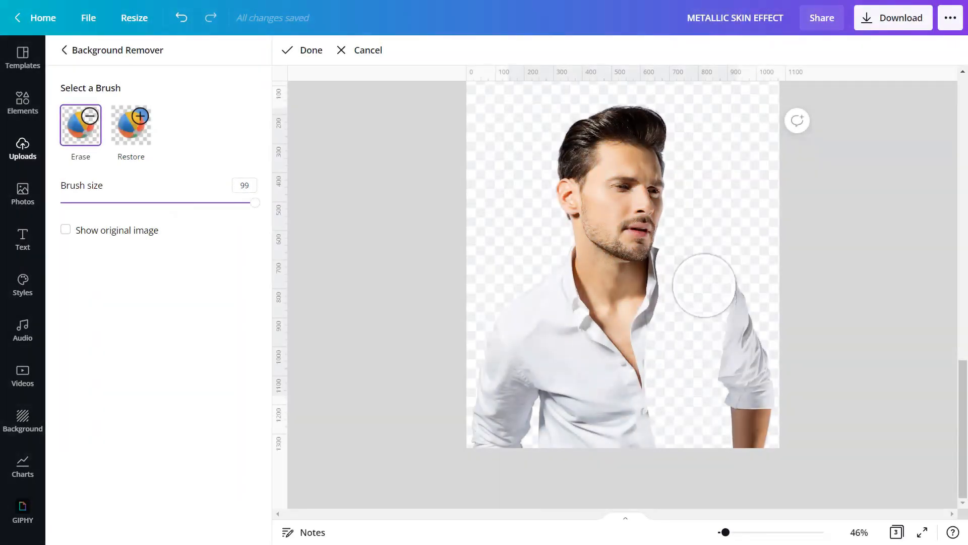
mouse_move(705, 286)
mouse_down()
mouse_move(715, 377)
mouse_move(722, 367)
mouse_move(773, 379)
mouse_move(746, 308)
mouse_up()
mouse_move(510, 302)
mouse_down()
mouse_move(515, 464)
mouse_move(536, 333)
mouse_move(618, 440)
mouse_move(496, 436)
mouse_up()
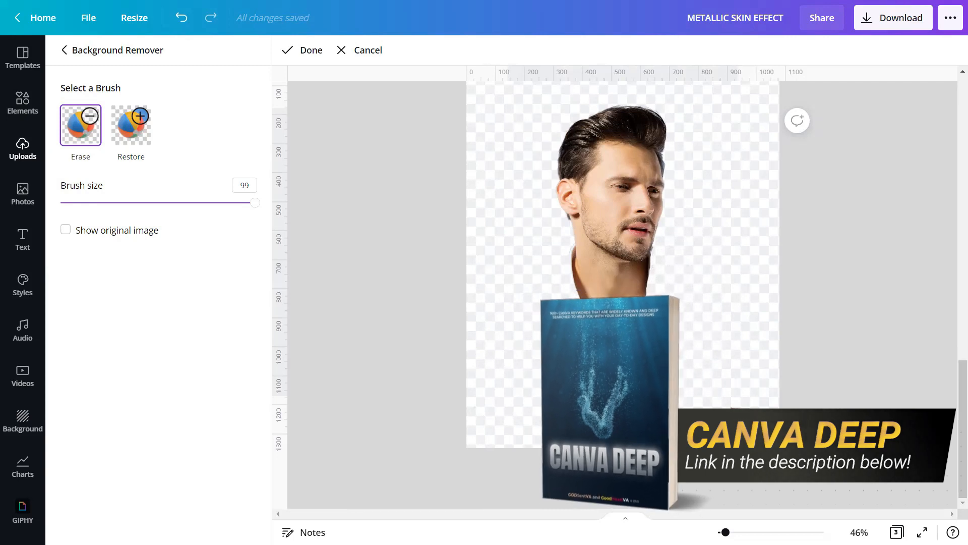
drag(726, 532, 728, 532)
scroll(548, 317, down, 1)
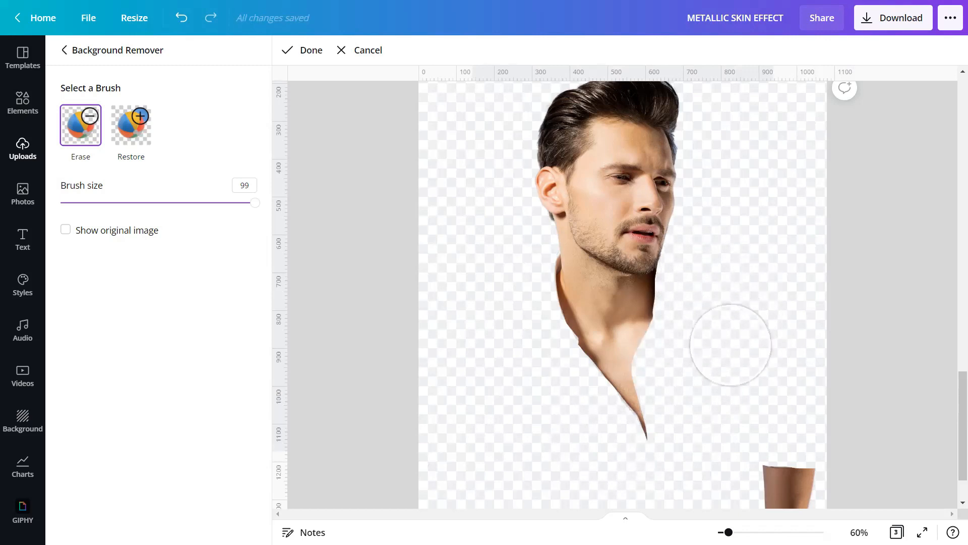
Step: Finish the shirt erase and apply the background removal to page 3's head-and-neck cut-out
click(306, 53)
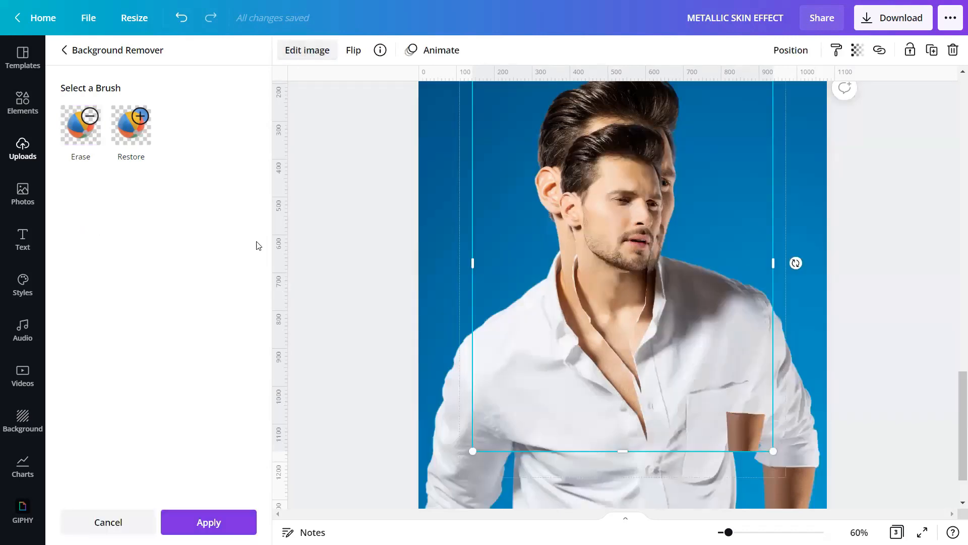
click(214, 521)
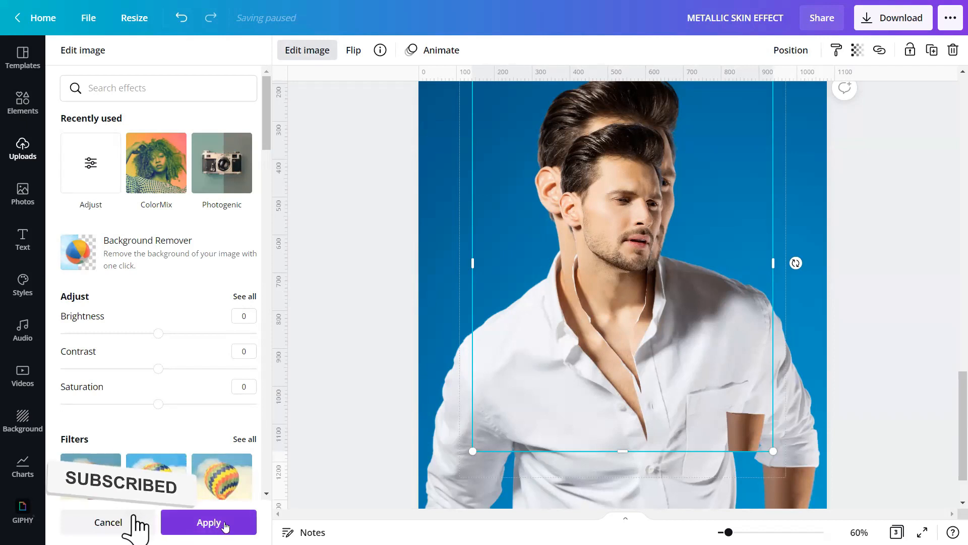
click(217, 522)
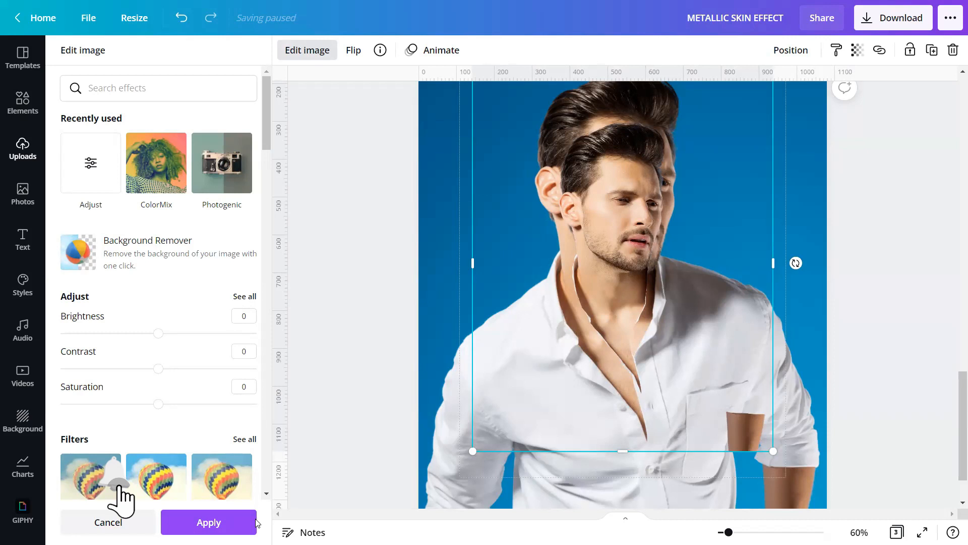
click(360, 270)
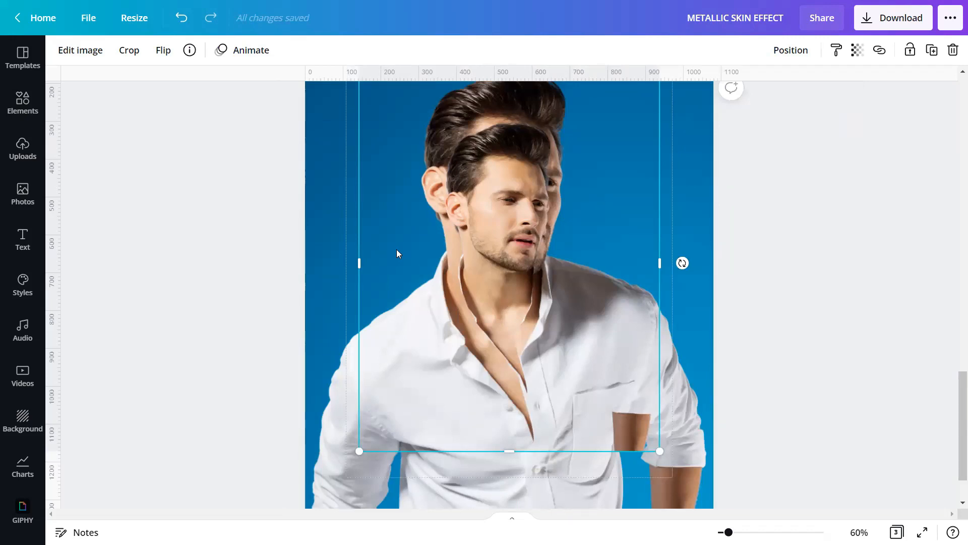
Step: Apply Photogenic's Outrun Color Pop filter to the head-and-neck cut-out on page 3
click(85, 57)
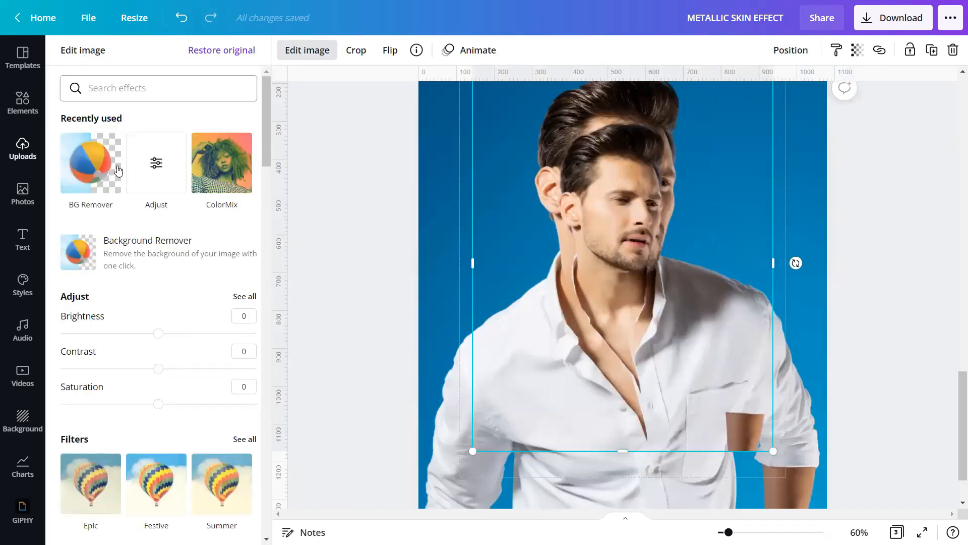
scroll(149, 260, down, 12)
scroll(150, 260, down, 6)
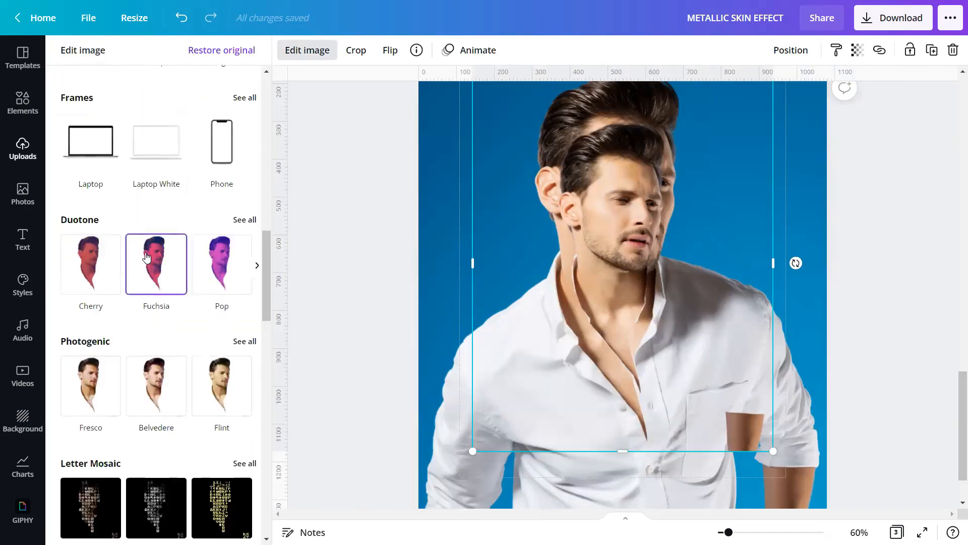
click(241, 218)
scroll(118, 212, down, 15)
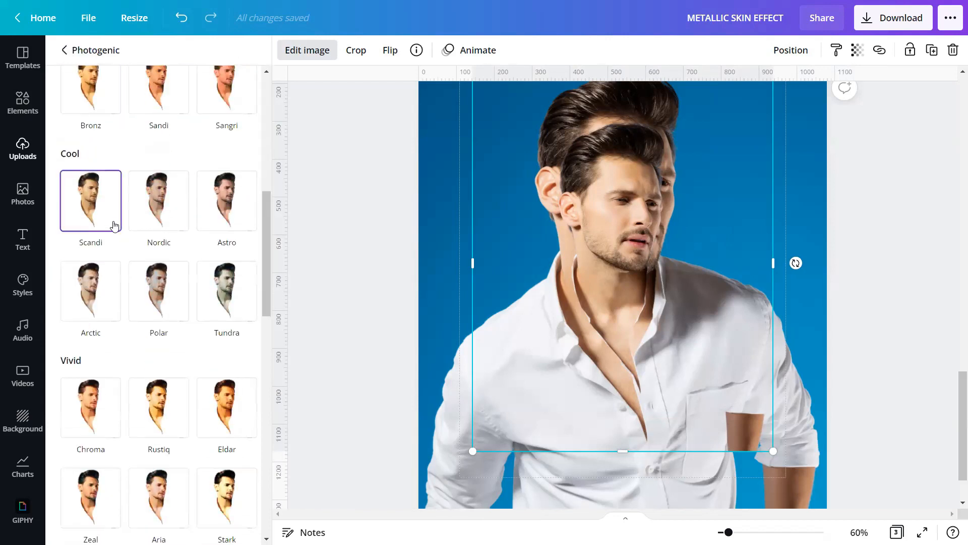
scroll(117, 225, down, 1)
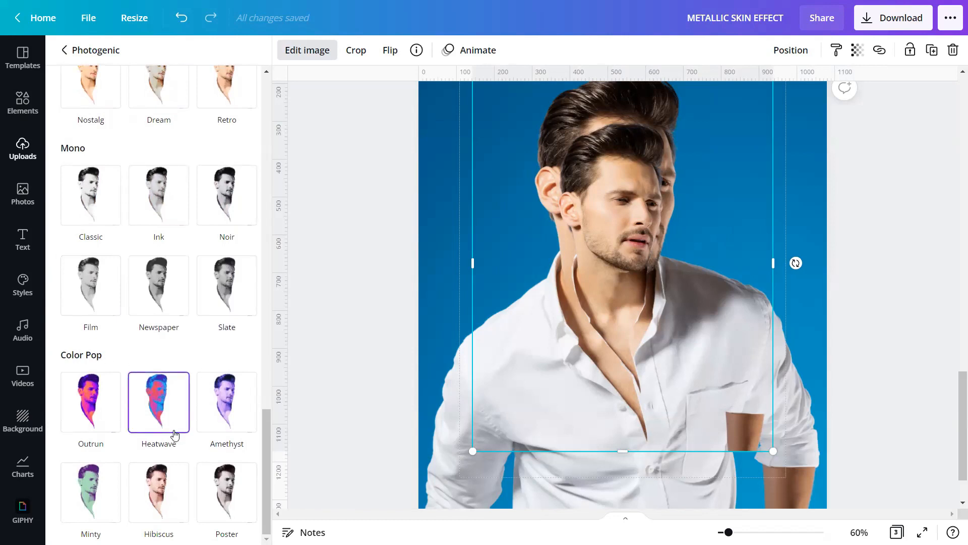
click(77, 413)
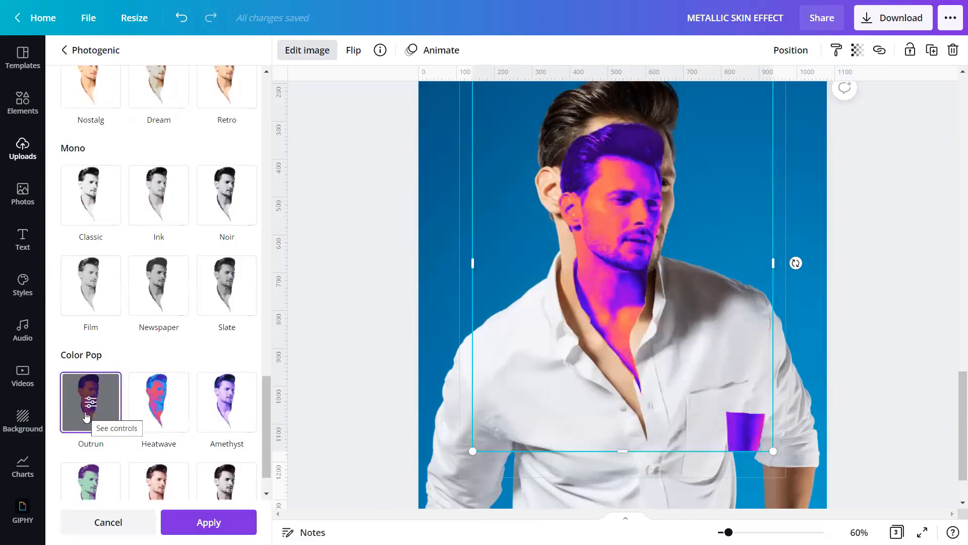
click(205, 522)
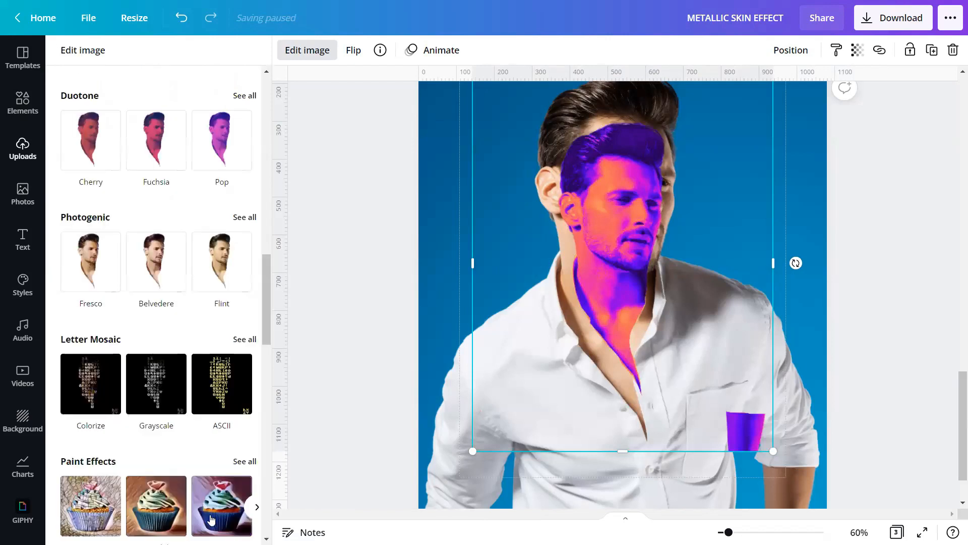
click(327, 294)
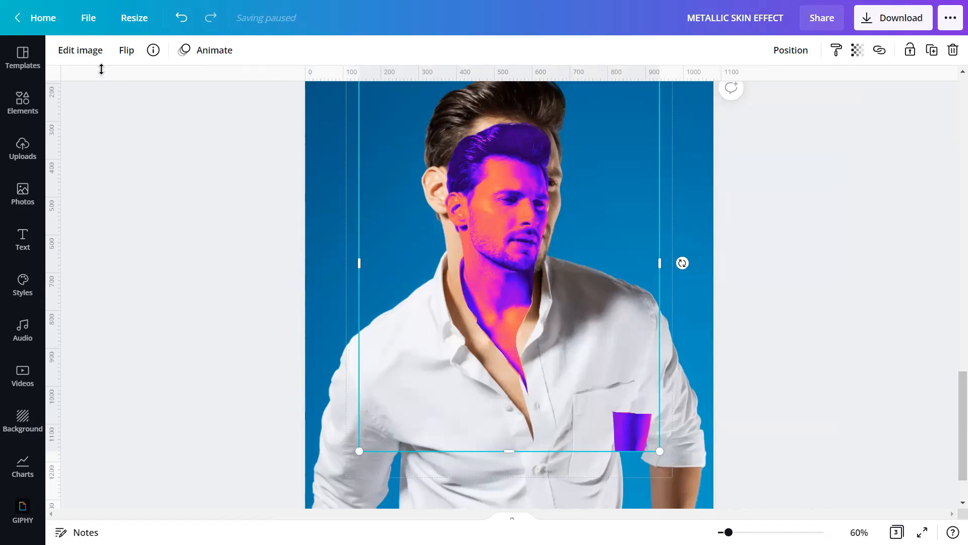
Step: Add the ColorMix Glow effect to the cut-out face layer
click(89, 52)
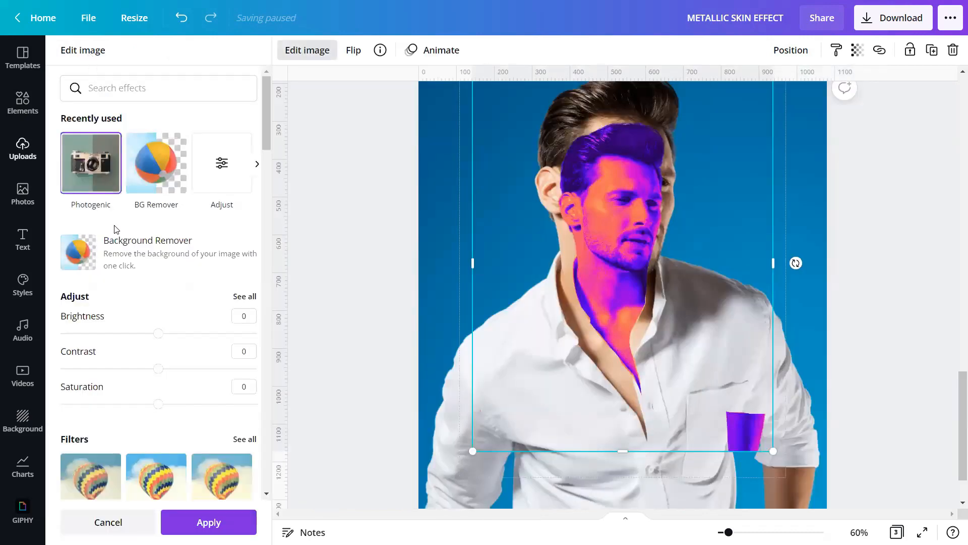
scroll(115, 229, down, 15)
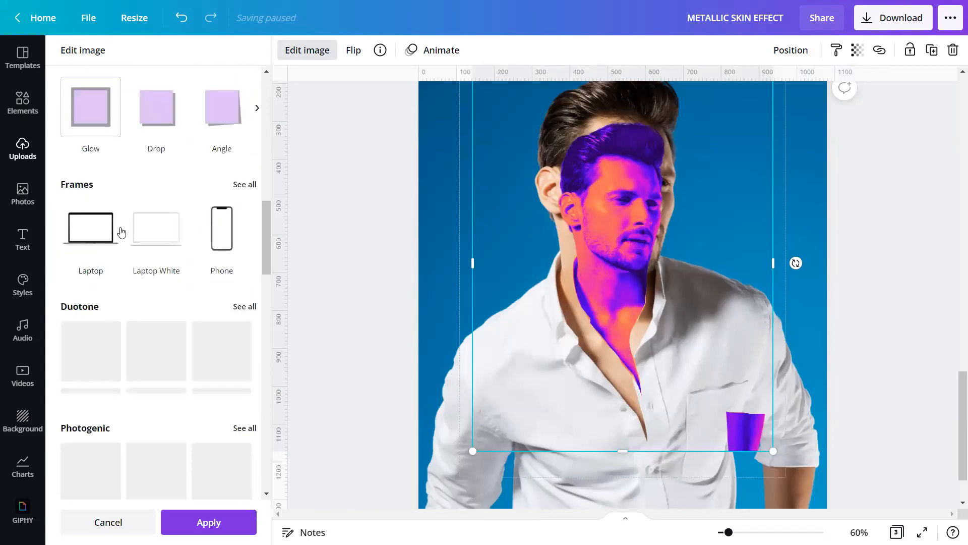
scroll(121, 232, down, 8)
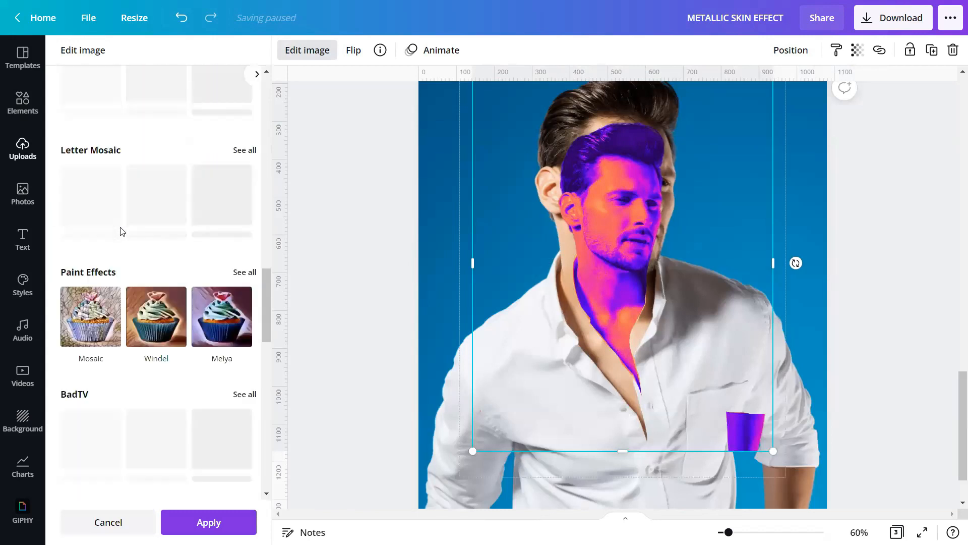
scroll(121, 231, down, 4)
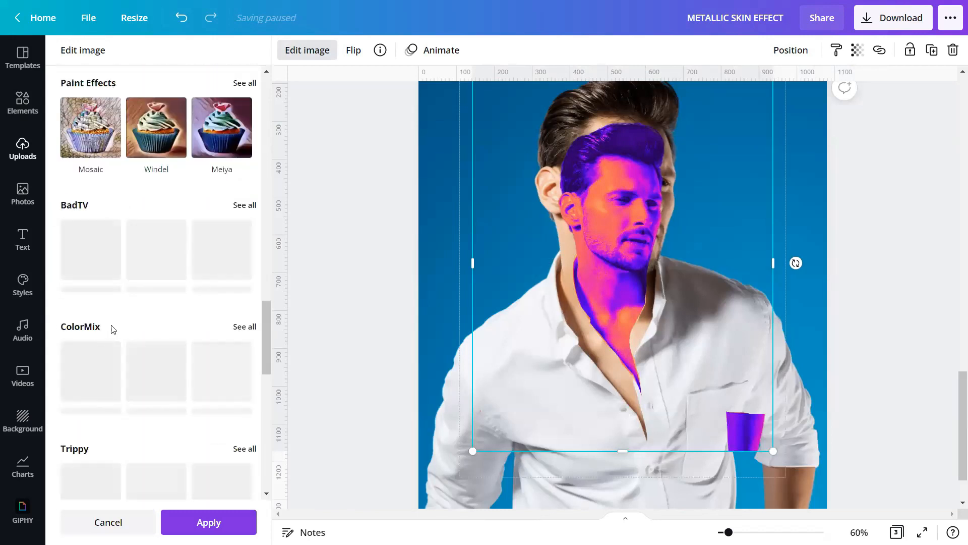
click(244, 327)
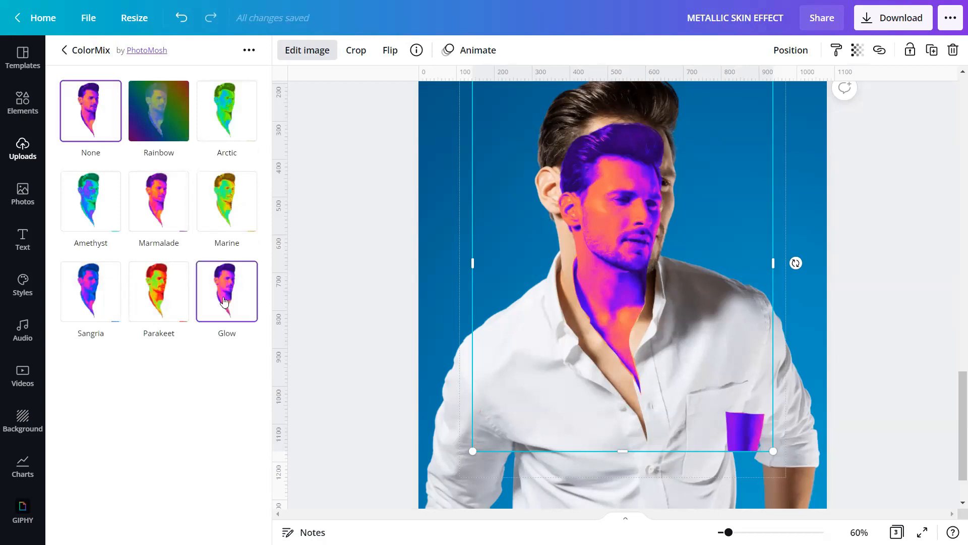
click(225, 301)
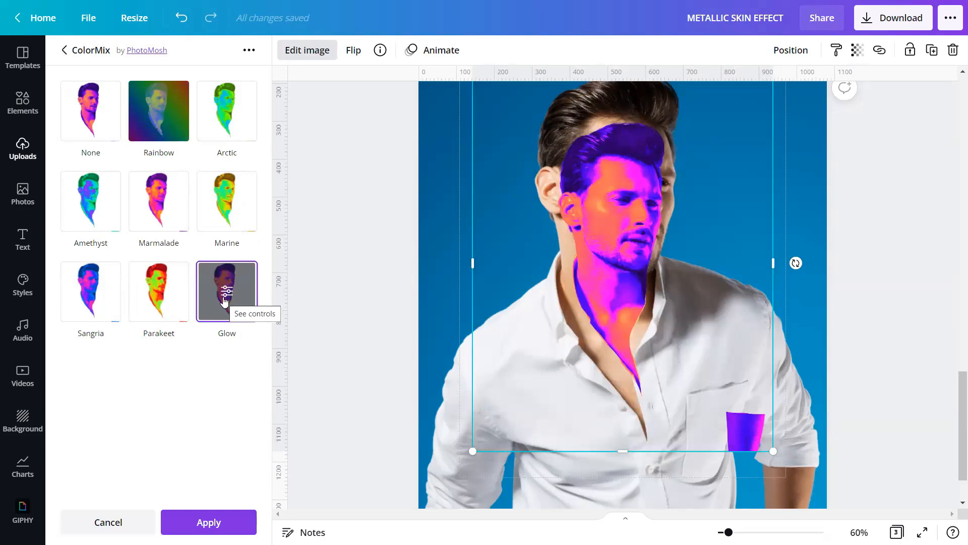
Step: Set the Glow effect to strength 2 and cut off 0.4, and apply it
click(225, 300)
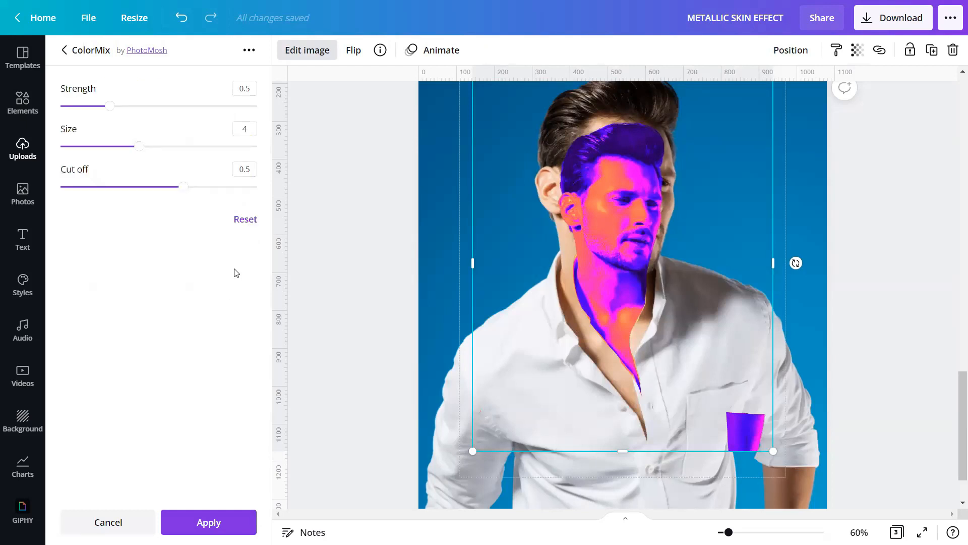
click(252, 84)
text(2)
key(Tab)
click(257, 171)
text(0.)
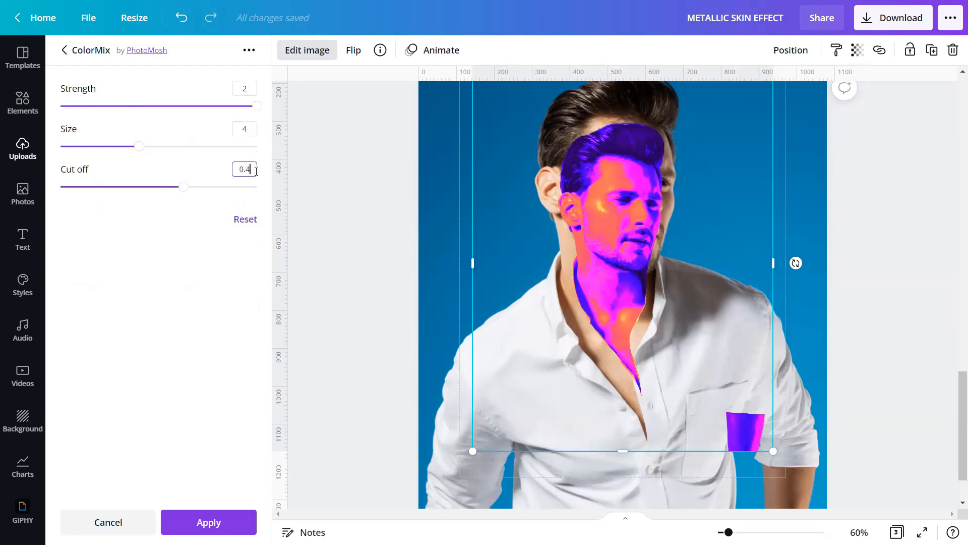
click(218, 522)
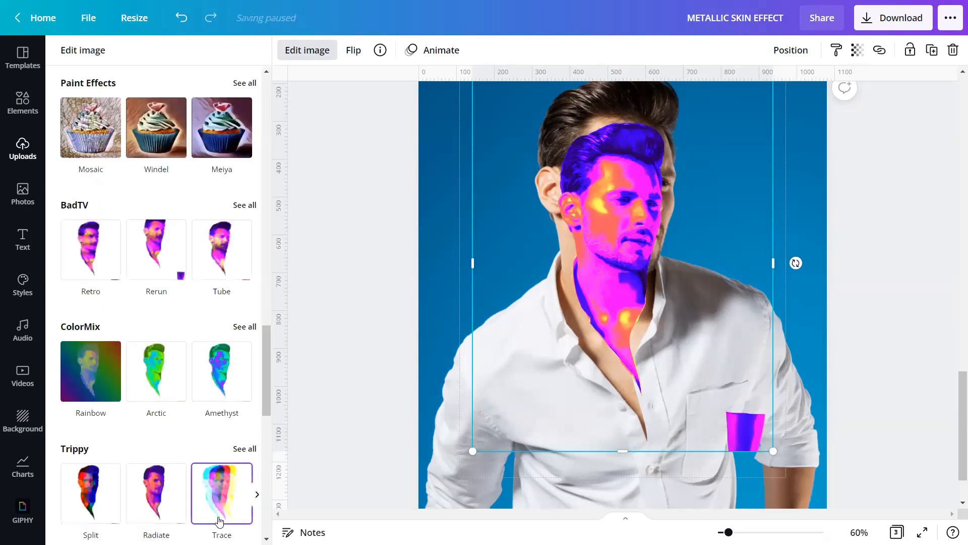
click(323, 302)
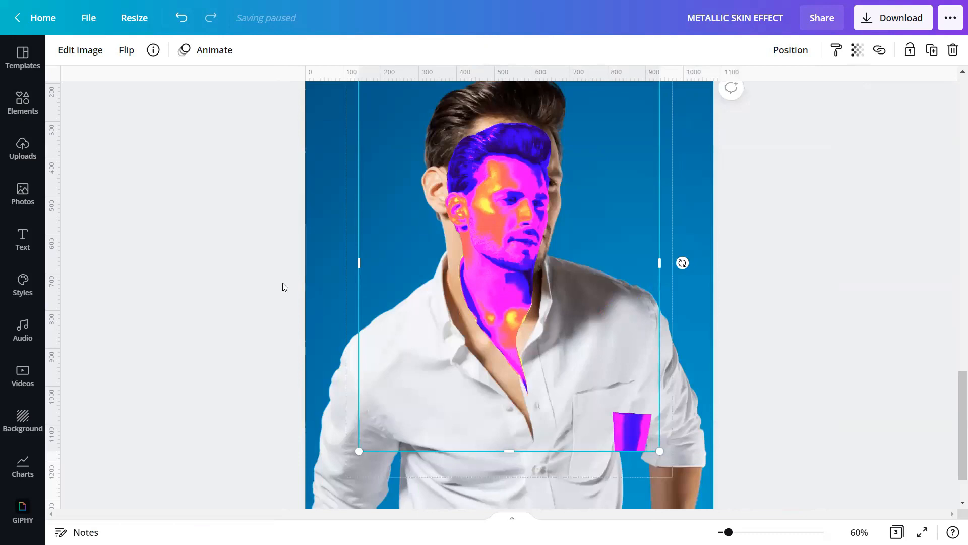
Step: Set the face layer's saturation to -100 and tint to 40
click(86, 50)
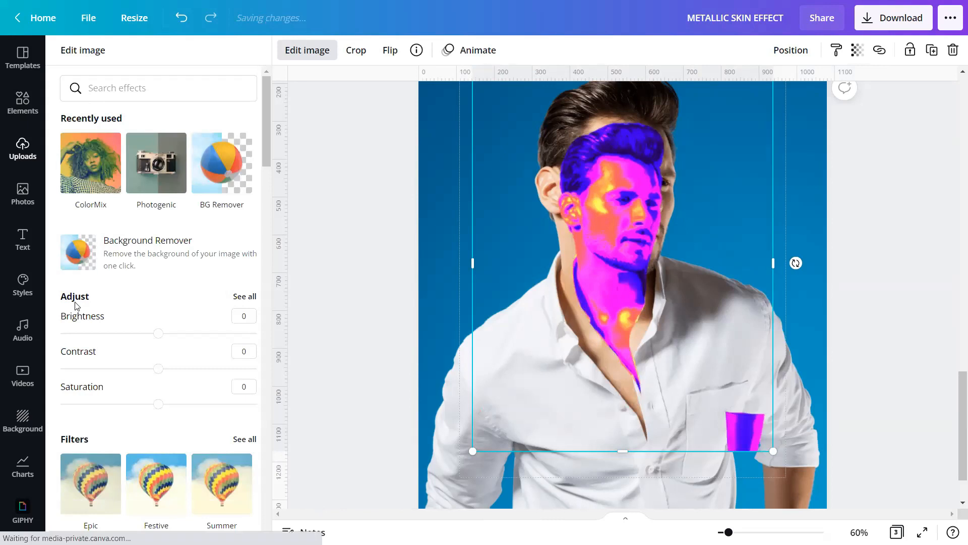
click(243, 298)
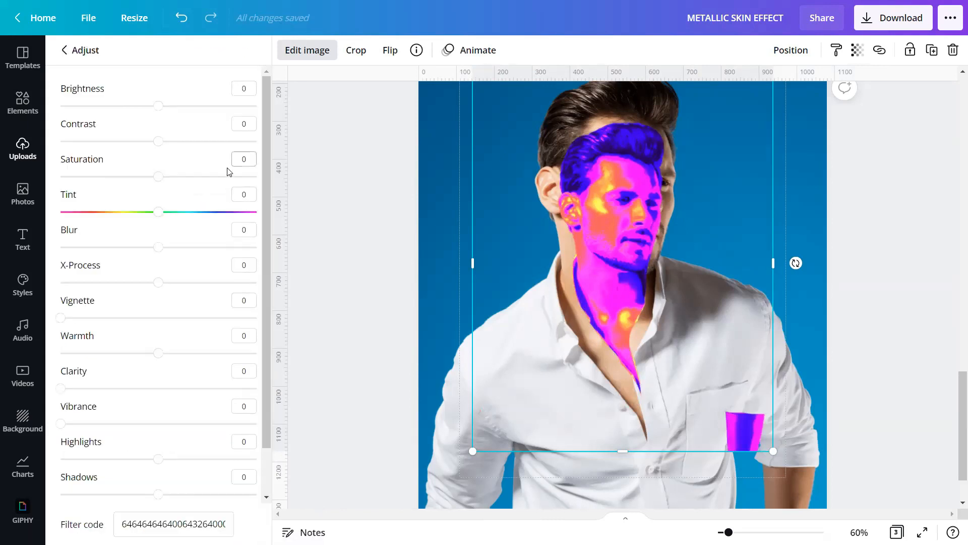
click(248, 163)
click(252, 194)
text(40)
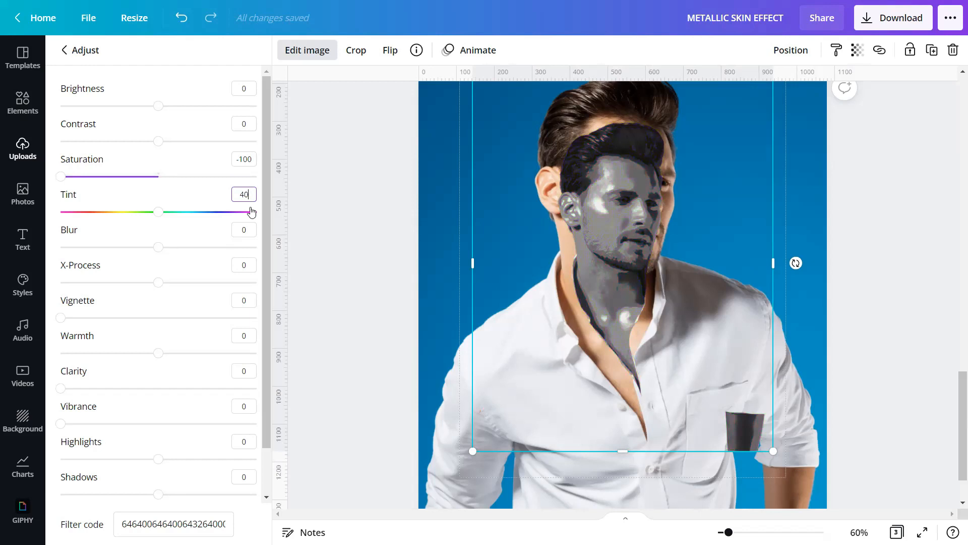
click(247, 230)
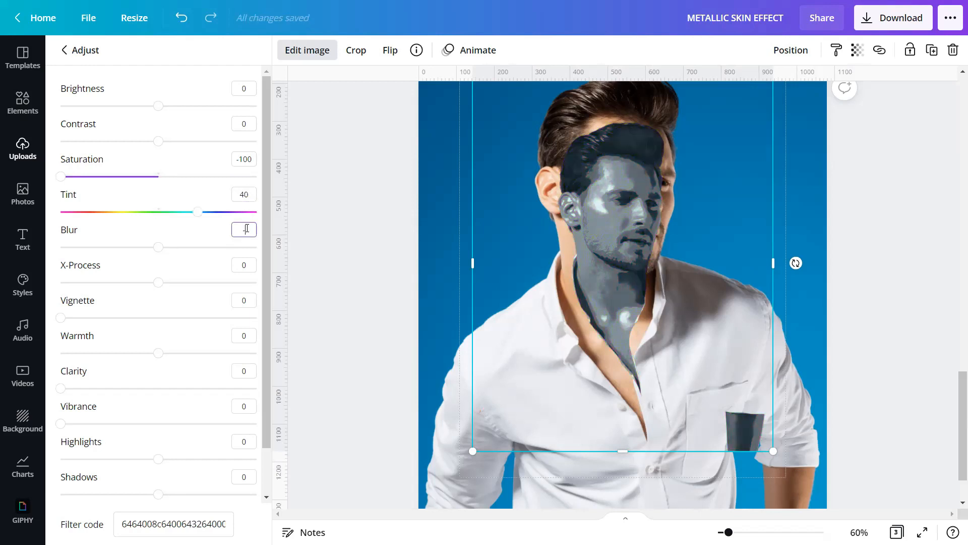
Step: Set blur -15, warmth 100, highlights 100 and shadows -100 on the face layer
click(251, 337)
text(10)
click(249, 443)
text(100)
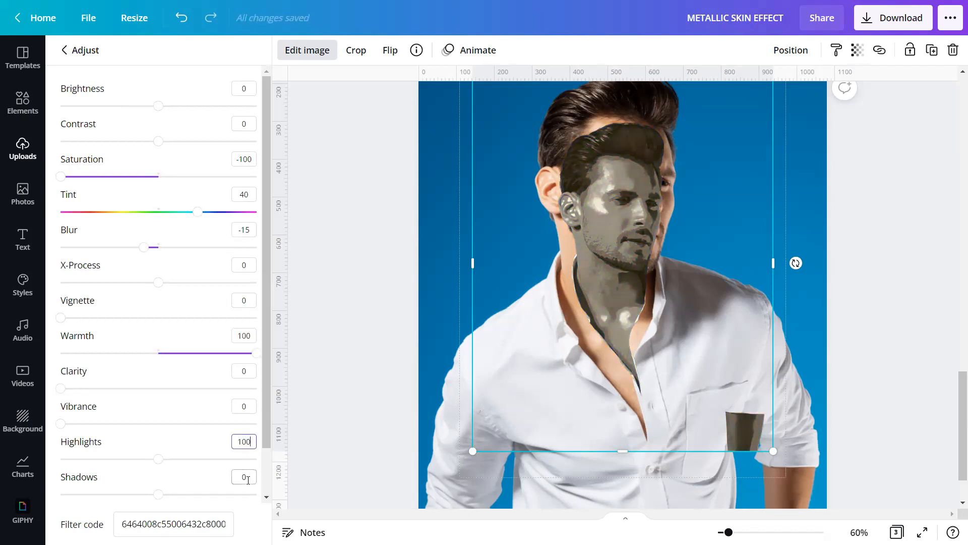
click(248, 478)
text(-100)
key(Return)
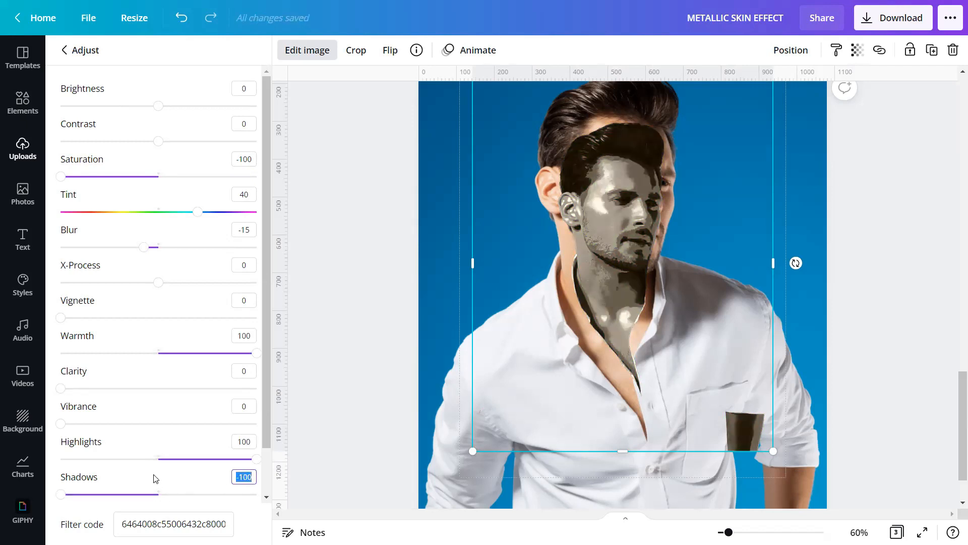
click(310, 287)
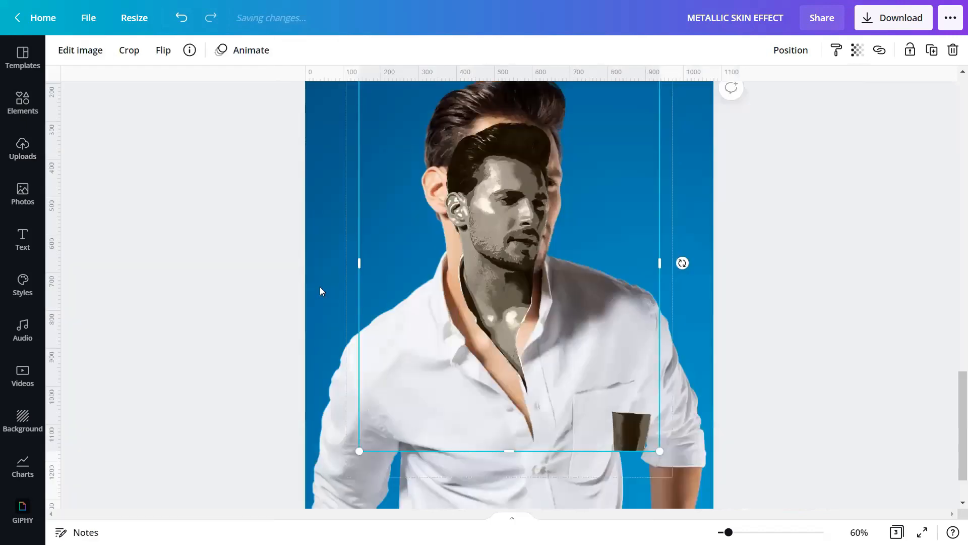
Step: Set the metallic face layer's transparency to 80
click(858, 50)
double_click(851, 88)
text(80)
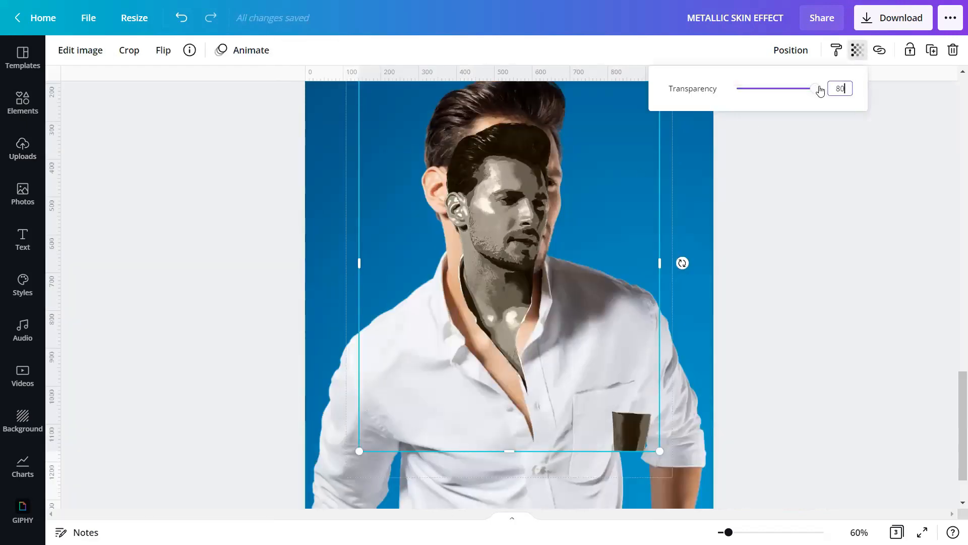
key(Return)
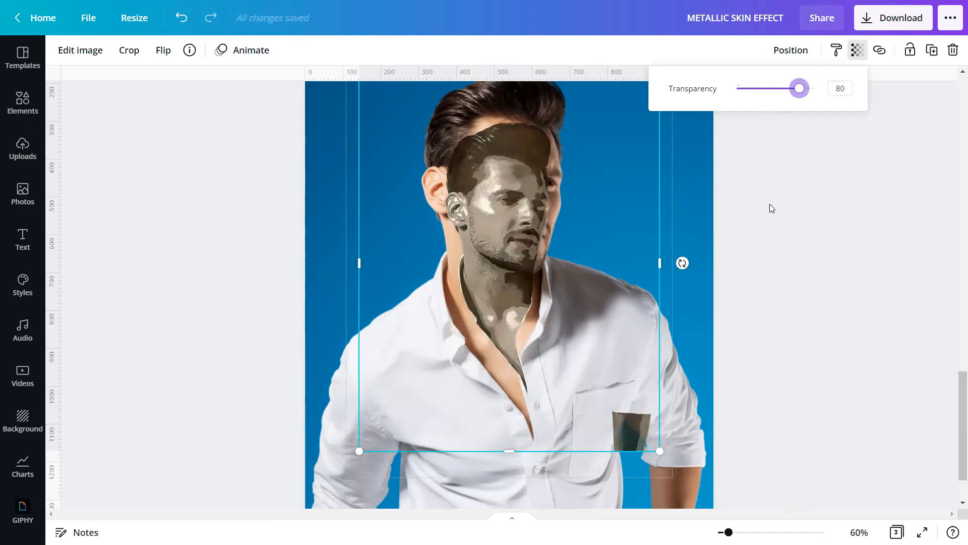
click(769, 221)
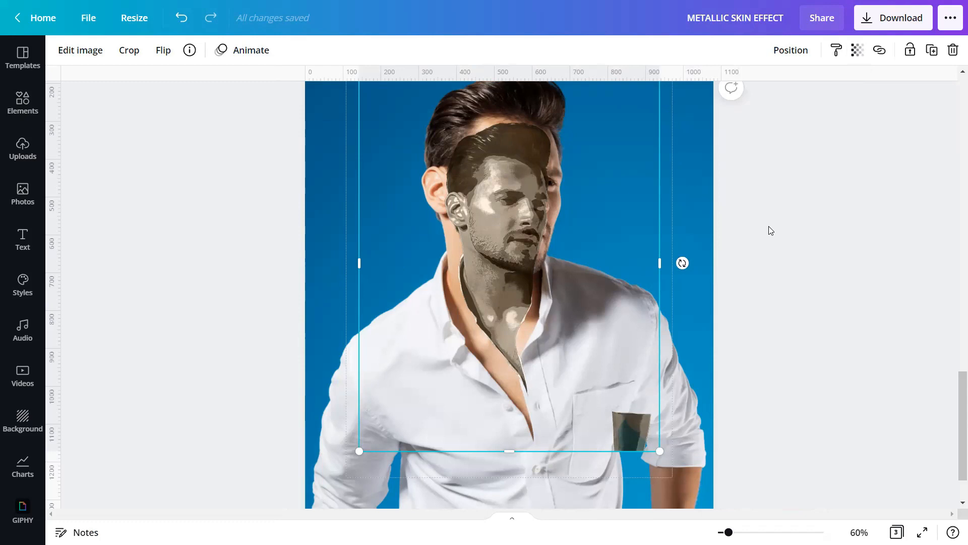
Step: Align the face layer to the page's top-left and enlarge it to about 1,070 × 1,338
click(793, 50)
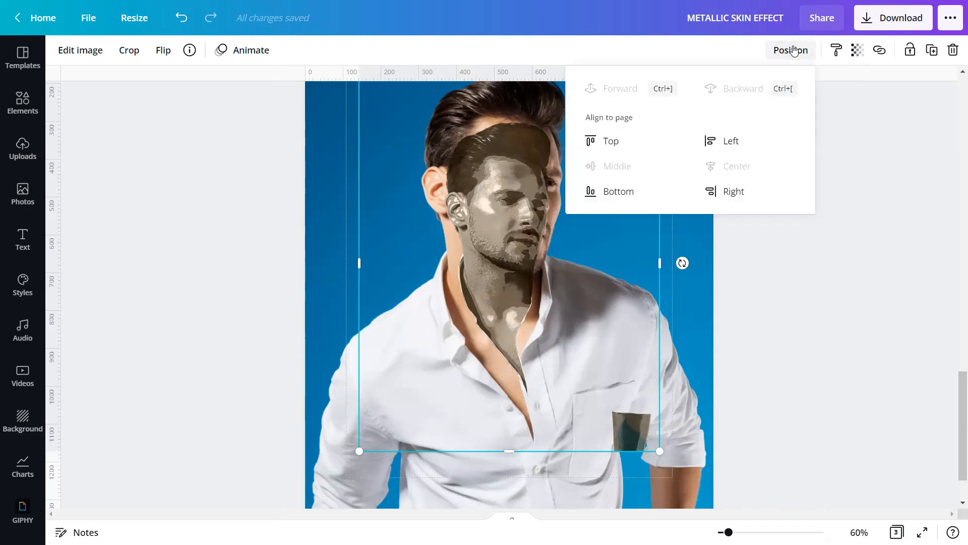
click(636, 140)
click(730, 141)
drag(607, 375, 703, 525)
scroll(628, 429, down, 2)
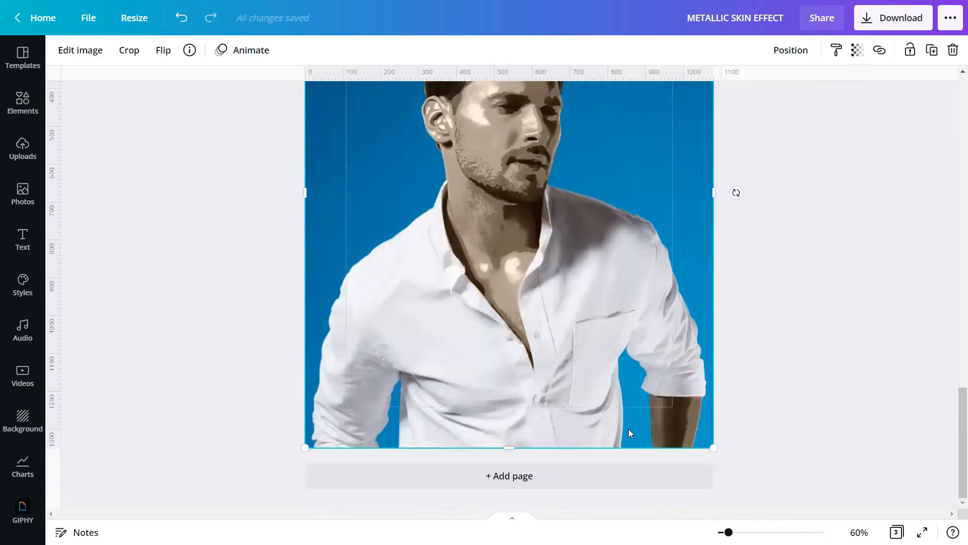
Step: Lock the face cut-out's position and edits, then present page 3 full screen
scroll(629, 428, up, 2)
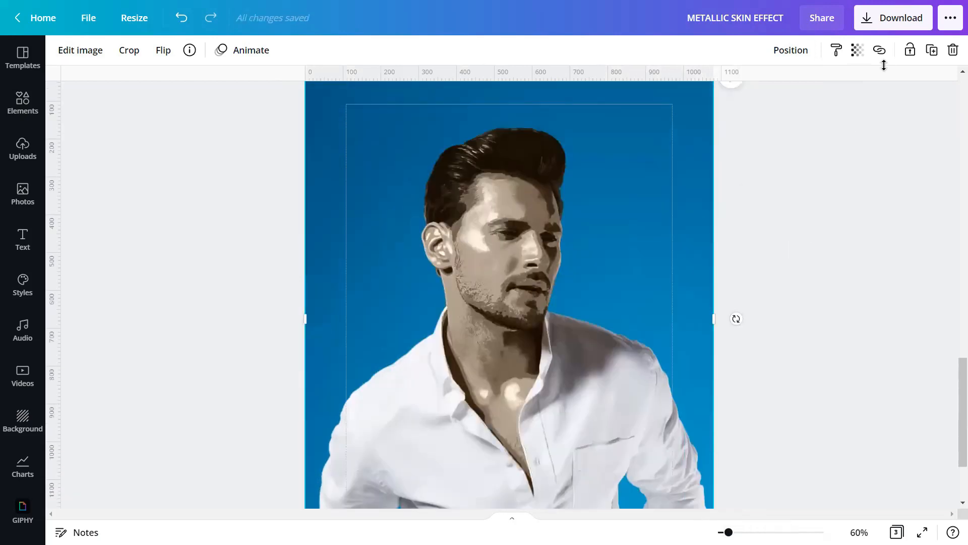
click(910, 51)
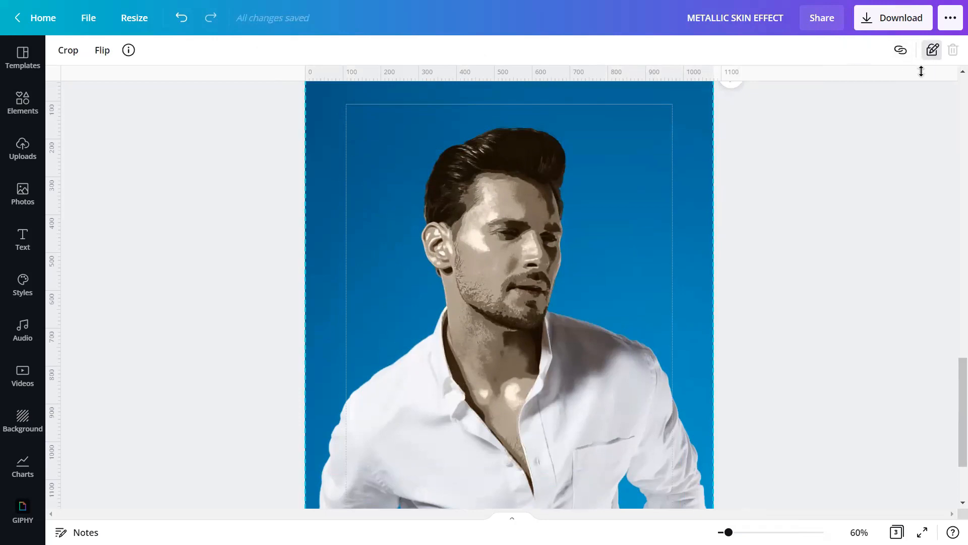
click(933, 50)
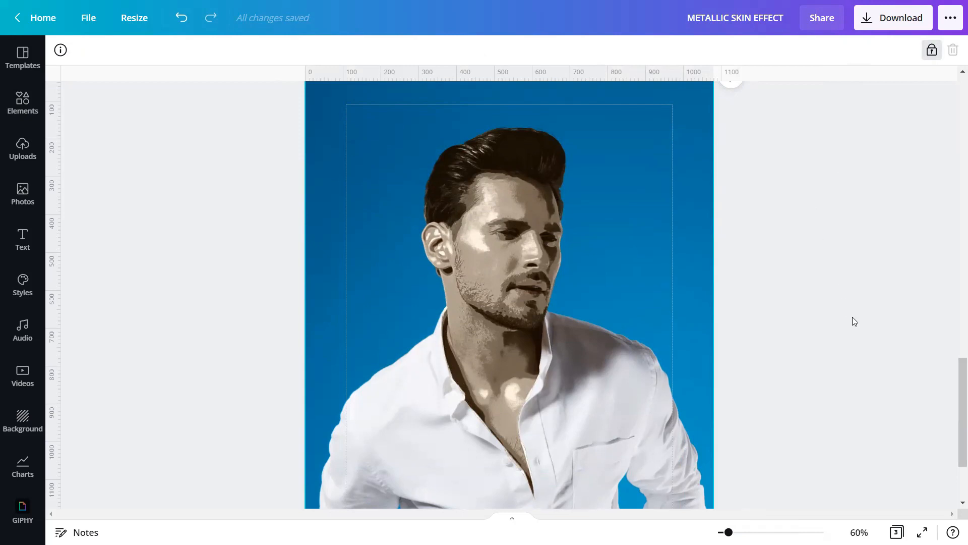
click(923, 532)
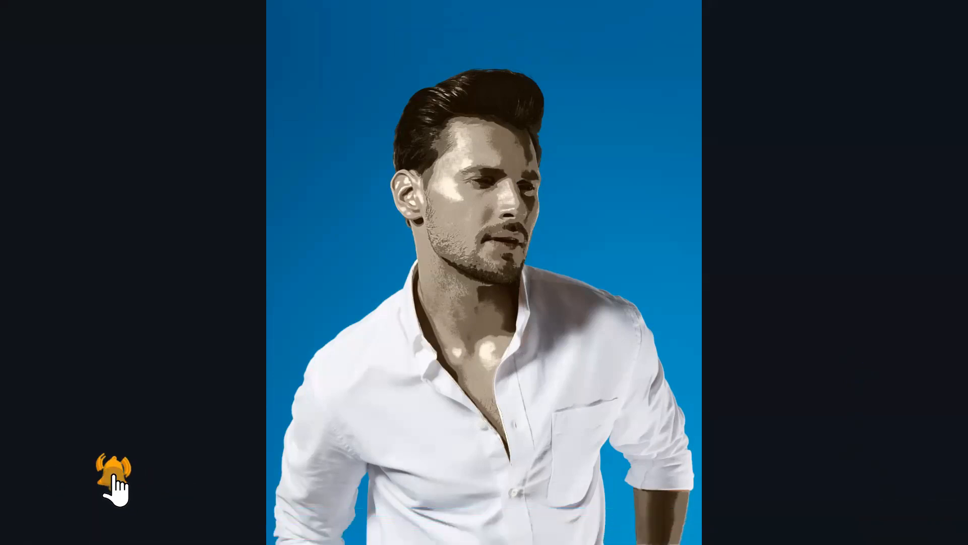
Step: Exit the presentation and present page 2, the laughing man's portrait, full screen
key(Escape)
scroll(788, 316, up, 15)
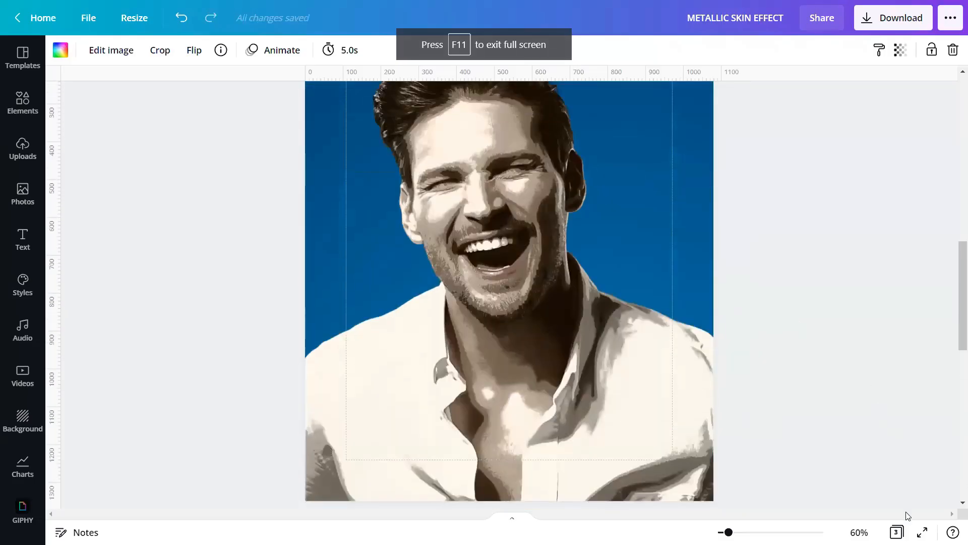
click(922, 533)
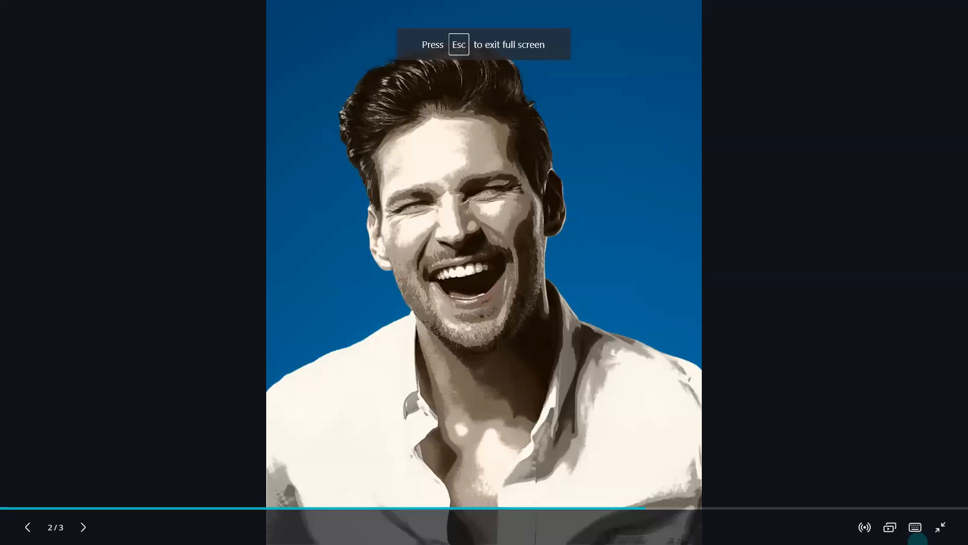